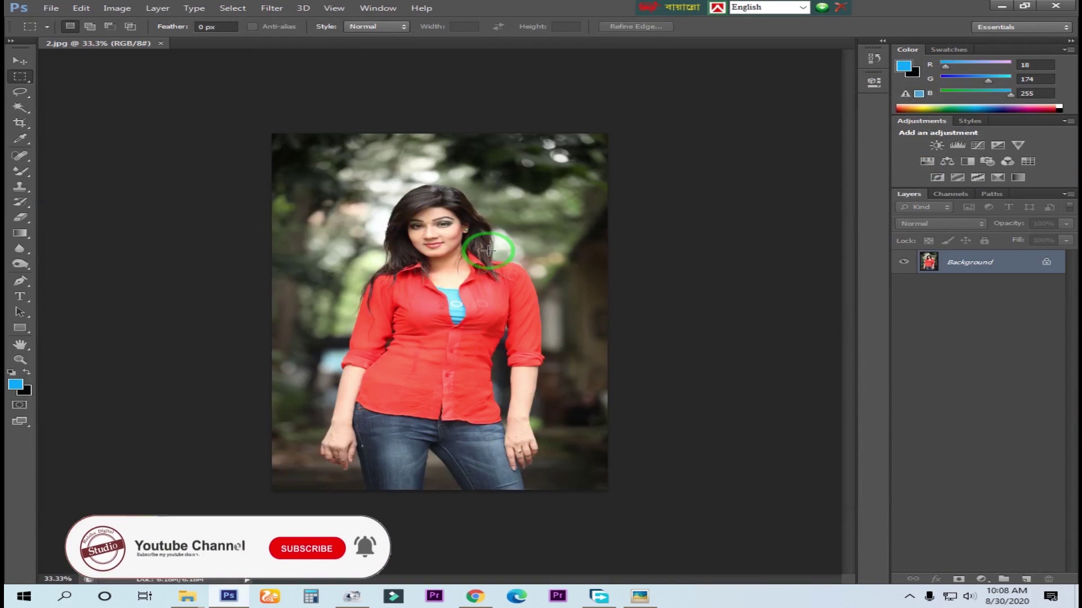
Step: Select the entire red shirt with the Quick Selection tool, leaving out the blue top underneath
key("z")
left_click_drag(383, 206, 429, 164)
left_click(464, 225, "alt")
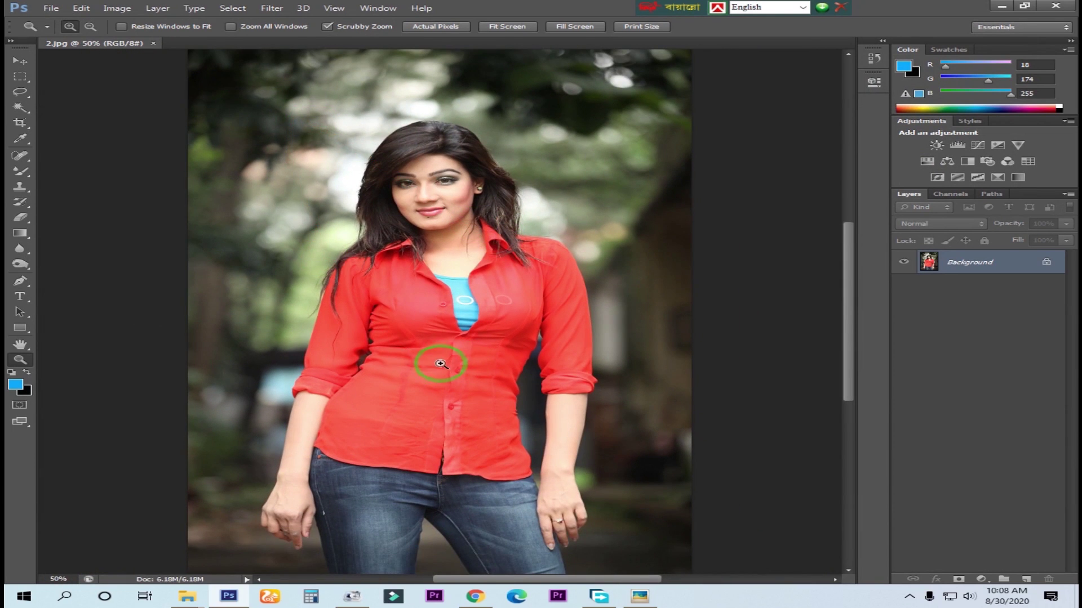
left_click(436, 351, "alt")
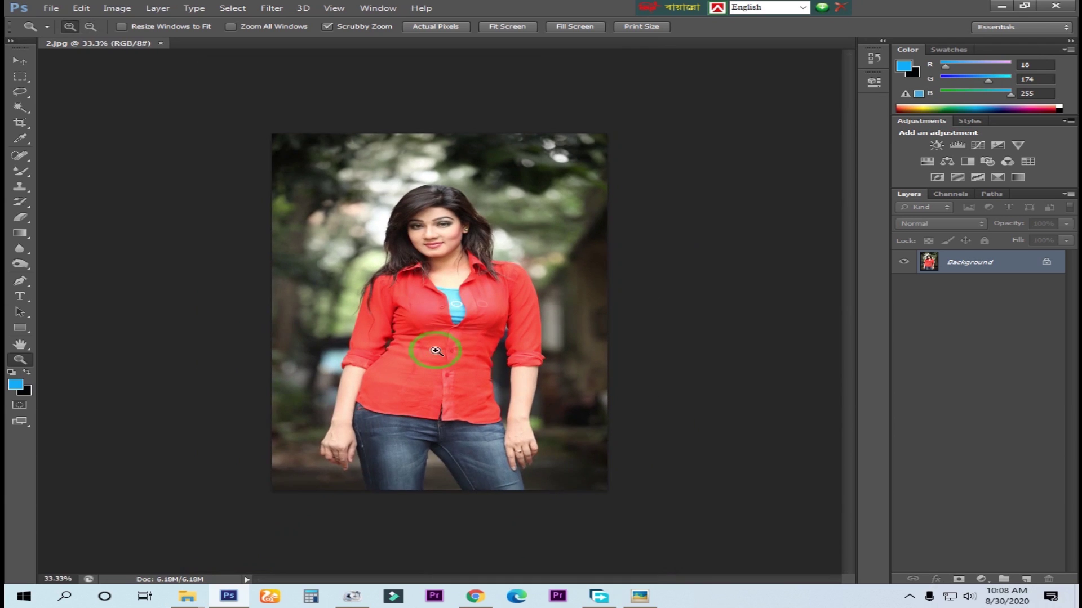
left_click(437, 347)
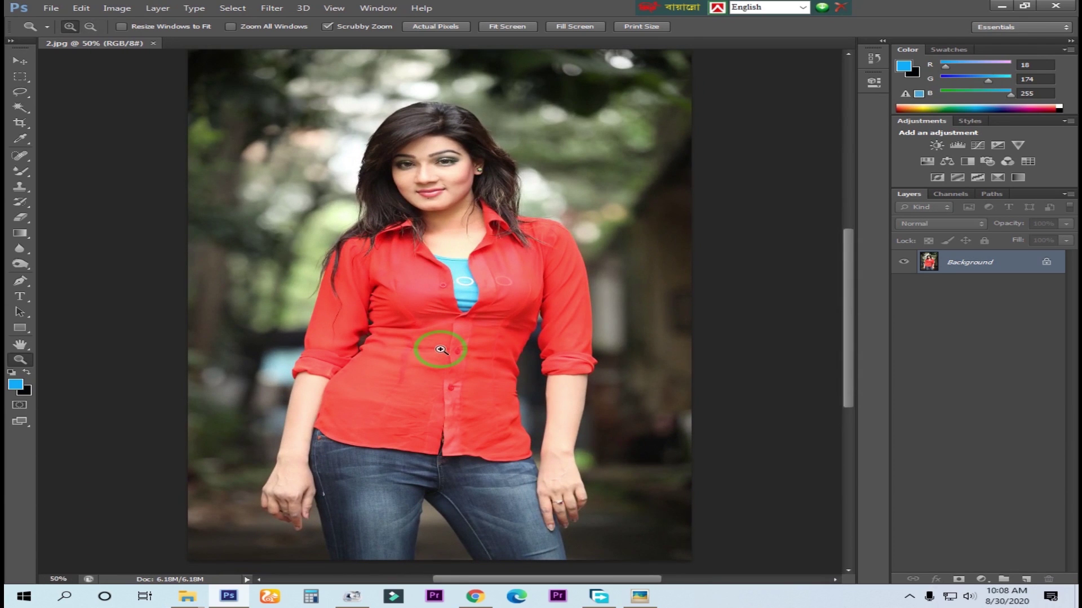
left_click(22, 107)
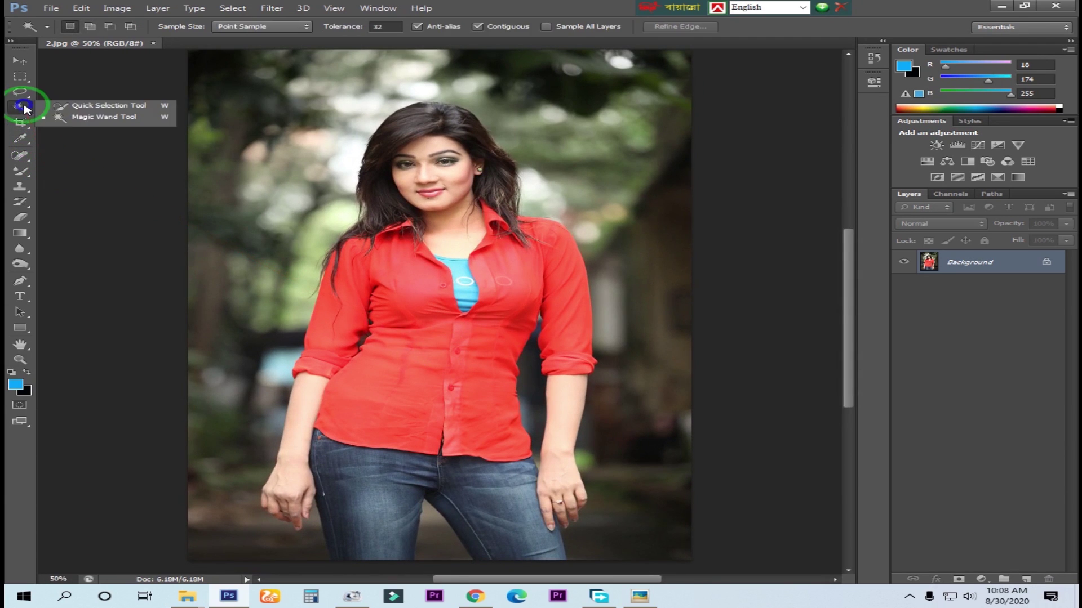
left_click(89, 107)
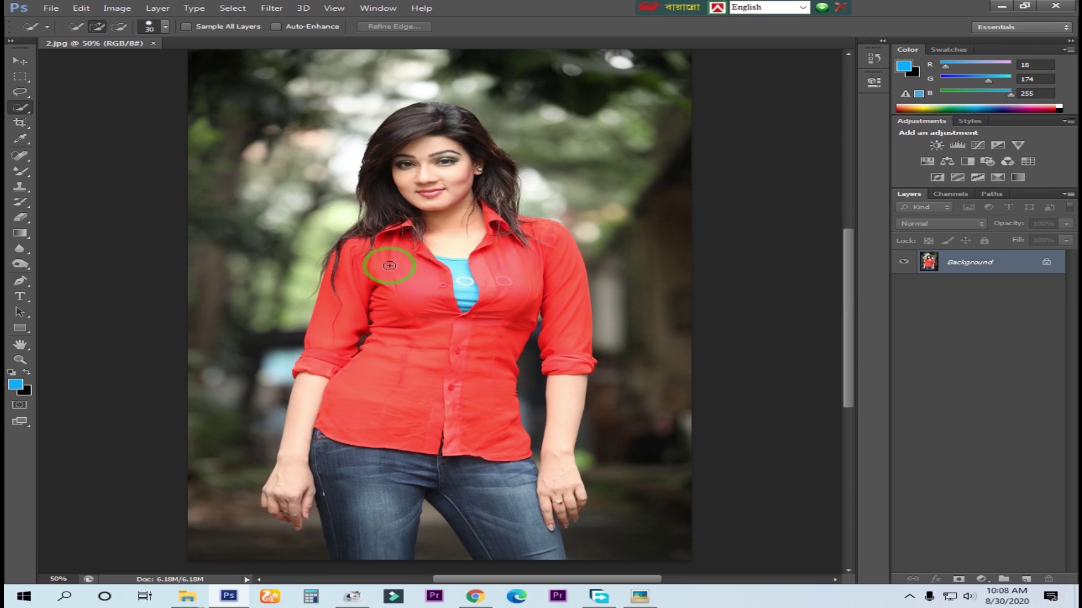
left_click_drag(447, 376, 355, 274)
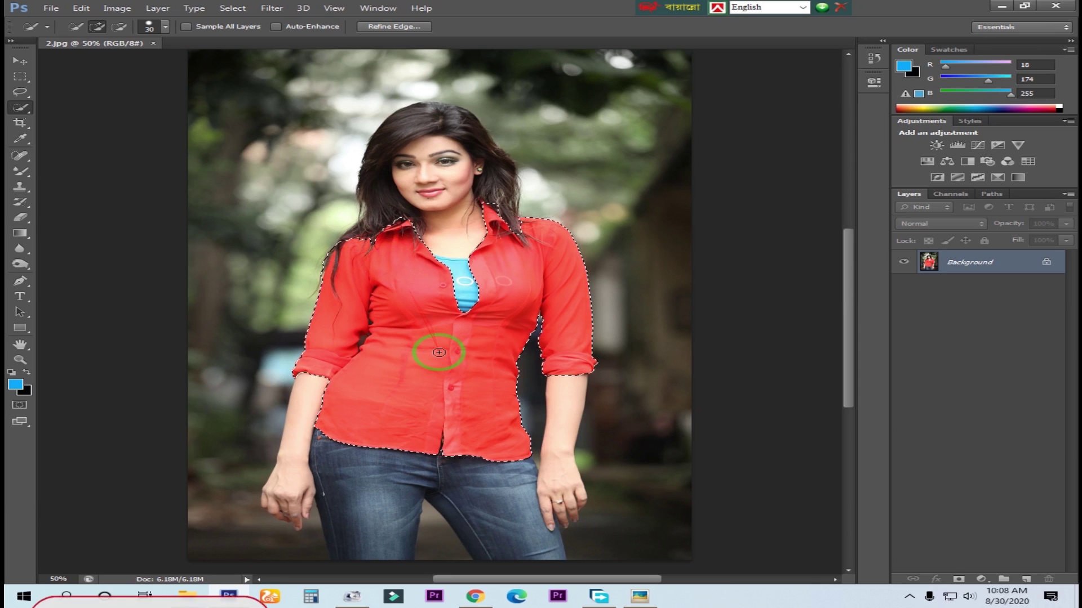
Step: Feather the shirt selection by 2 pixels
right_click(405, 333)
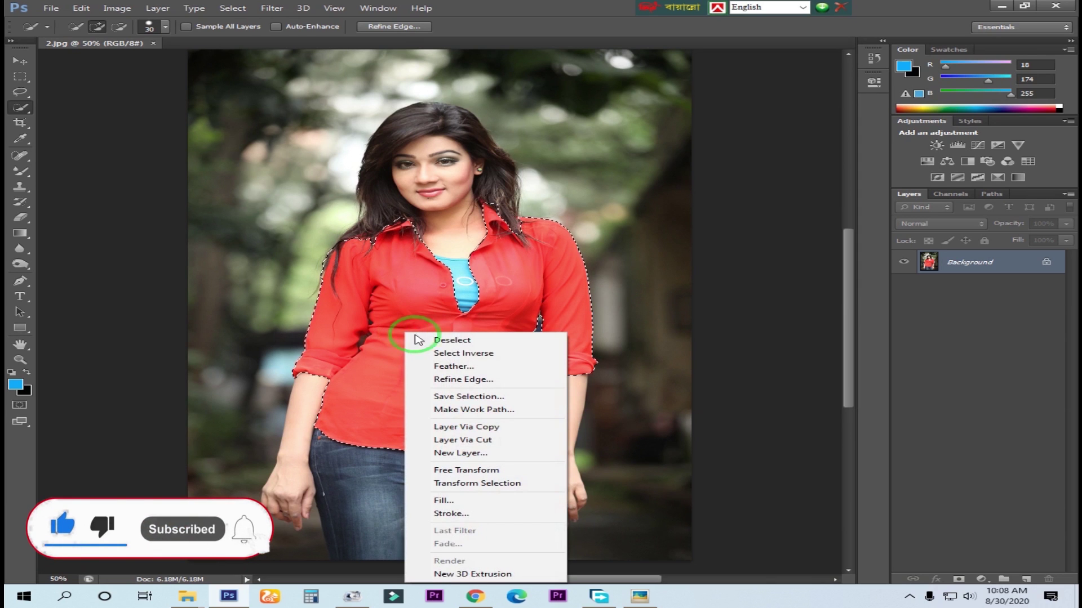
left_click(456, 366)
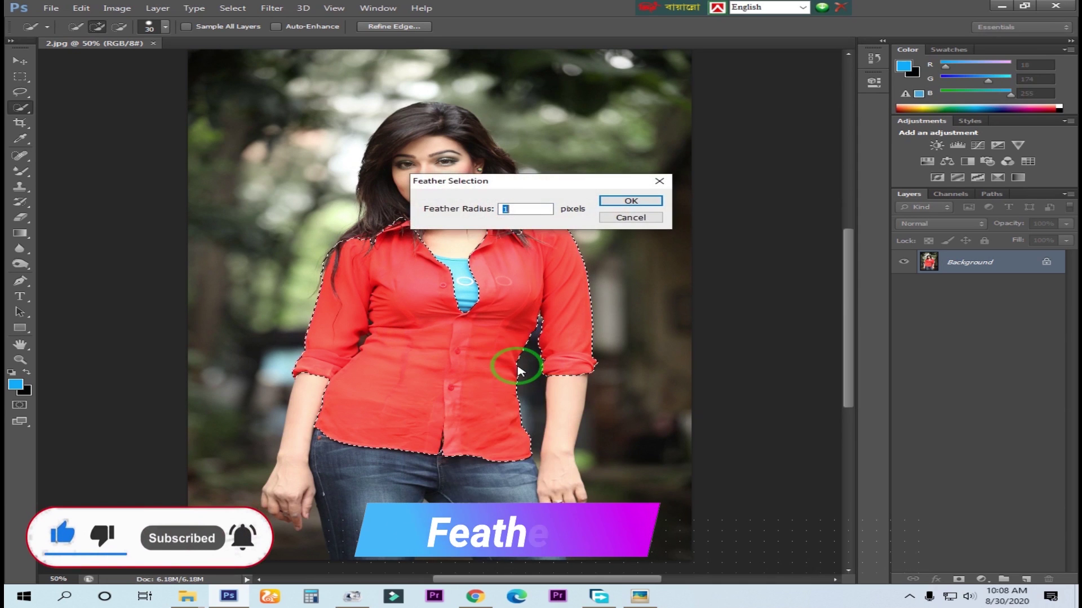
type("2")
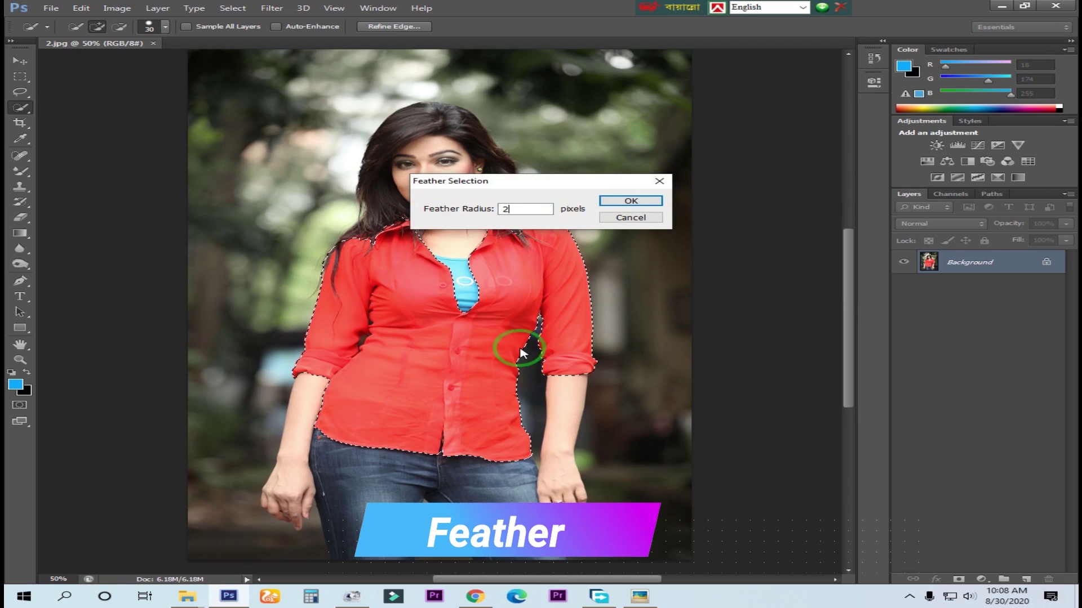
left_click(628, 202)
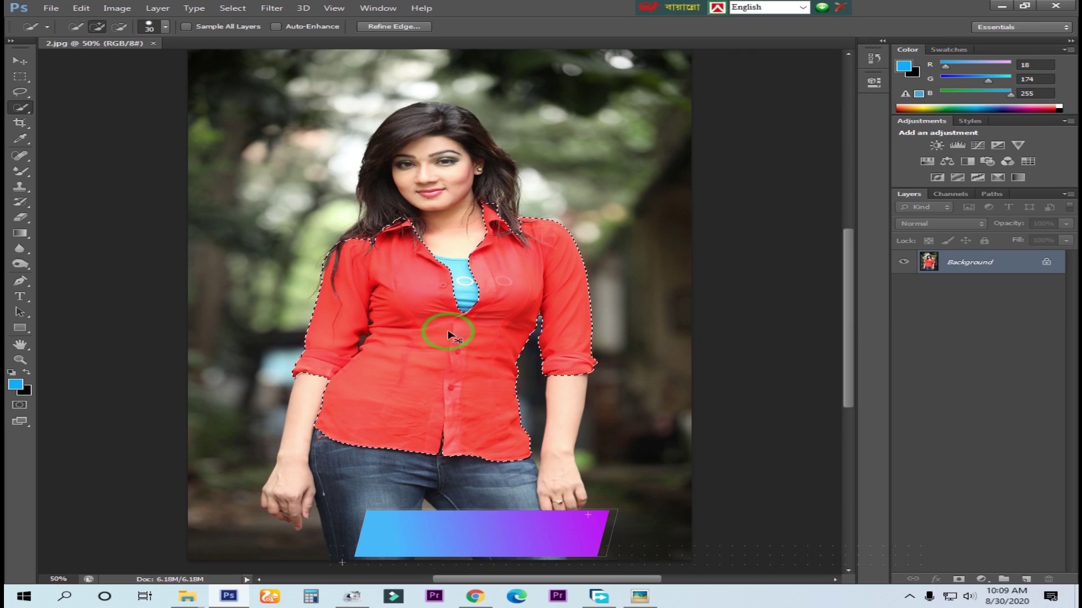
Step: Start a Hue/Saturation adjustment on the shirt and set the Master range to hue +24 and saturation +6
key("ctrl+u")
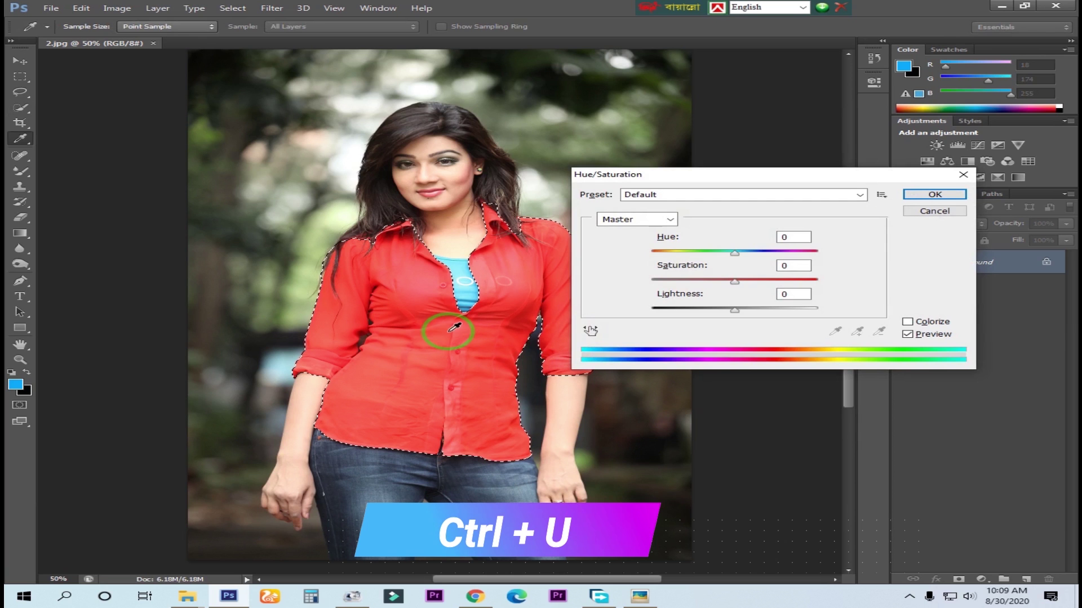
left_click_drag(744, 175, 775, 181)
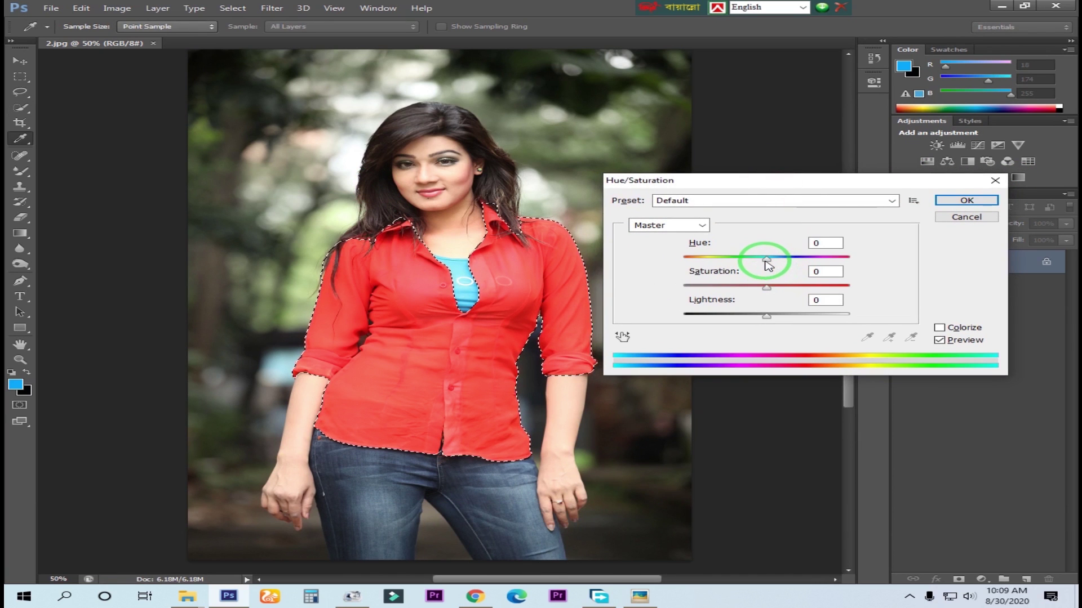
mouse_move(769, 263)
left_mouse_down()
mouse_move(785, 259)
mouse_move(751, 257)
mouse_move(788, 267)
left_mouse_up()
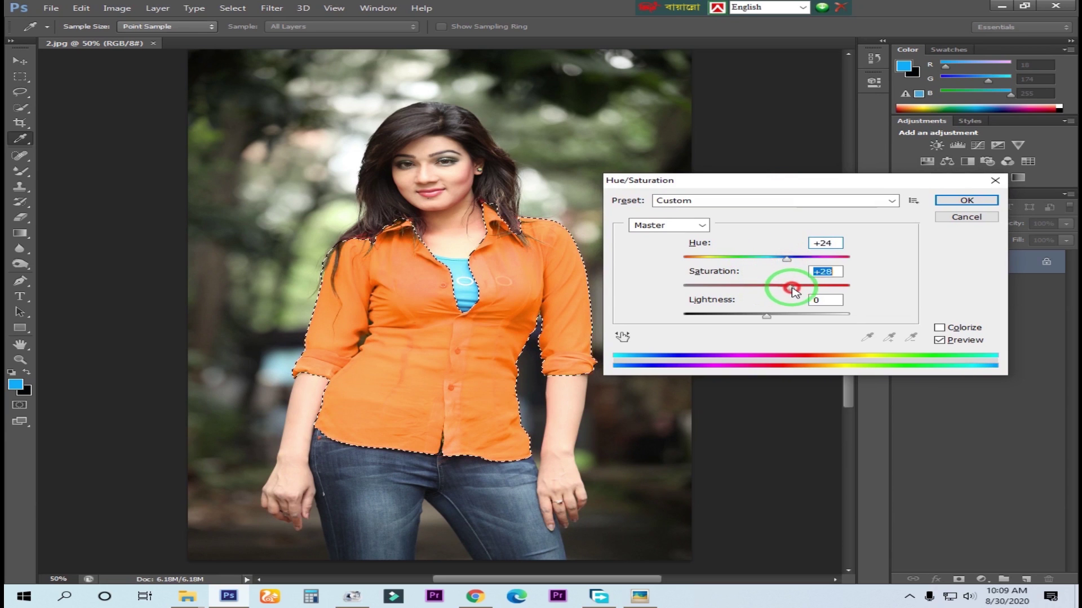
mouse_move(768, 320)
left_mouse_down()
mouse_move(731, 316)
mouse_move(766, 315)
left_mouse_up()
Step: Set the Reds range to hue -8 and increase its saturation in the Hue/Saturation adjustment
left_click(689, 230)
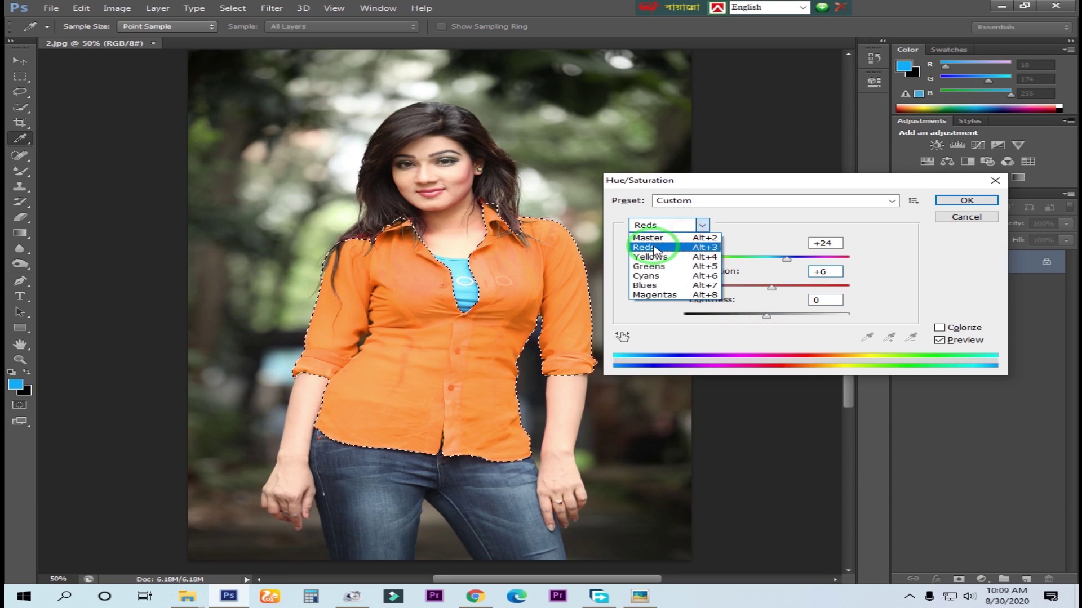
left_click(690, 244)
mouse_move(768, 260)
left_mouse_down()
mouse_move(778, 253)
mouse_move(784, 265)
mouse_move(763, 267)
left_mouse_up()
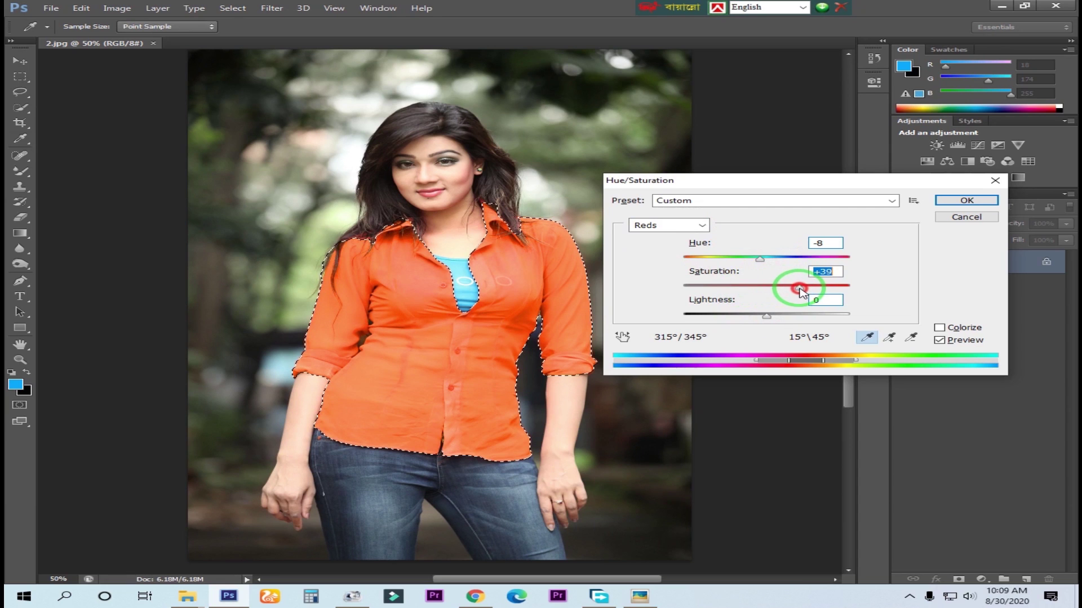
Step: Set the Greens range to hue +28, saturation +47 and lightness +74
left_click(676, 226)
left_click(651, 268)
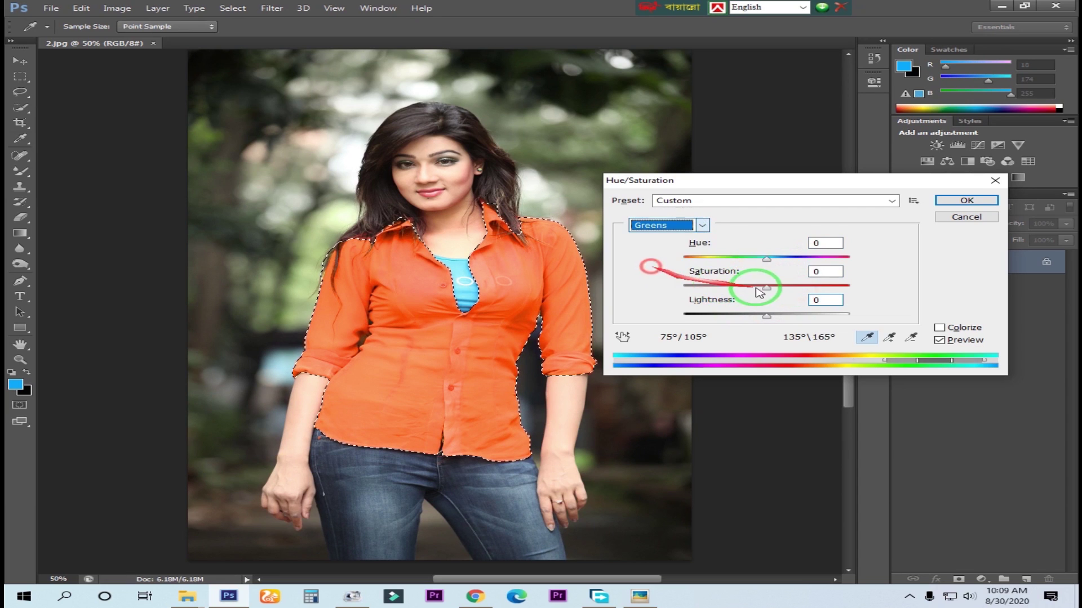
left_click_drag(776, 262, 826, 314)
Step: Set the Cyans range to hue +30, saturation +27 and lightness -51
left_click(679, 225)
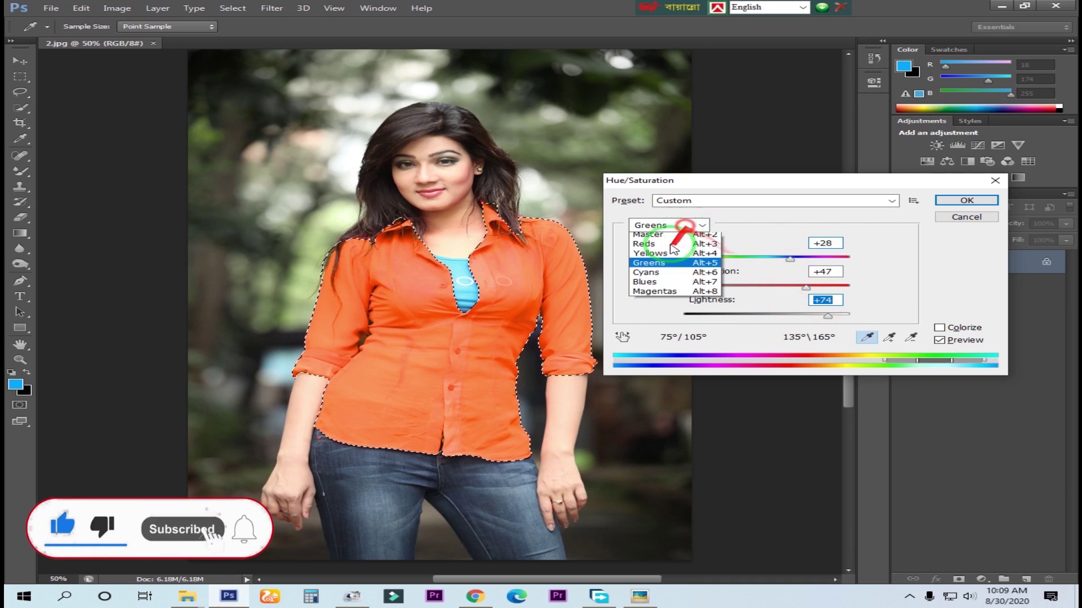
left_click(648, 276)
left_click_drag(766, 286, 793, 264)
left_click_drag(765, 312, 724, 316)
Step: Set the Blues range to hue +3, saturation -39 and lightness -46
left_click(668, 225)
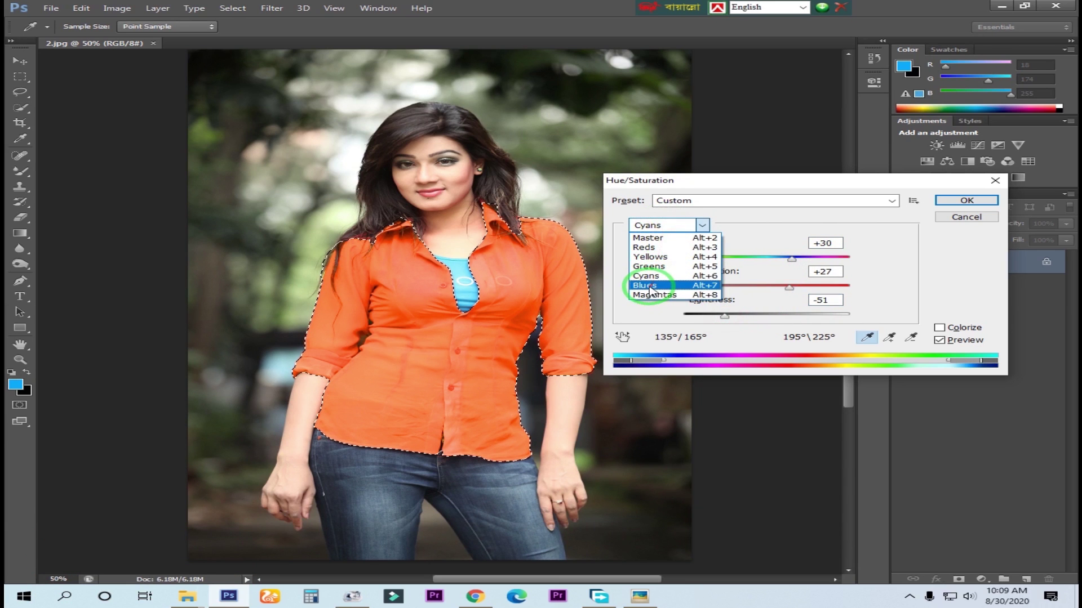
left_click(649, 288)
left_click_drag(769, 263, 756, 263)
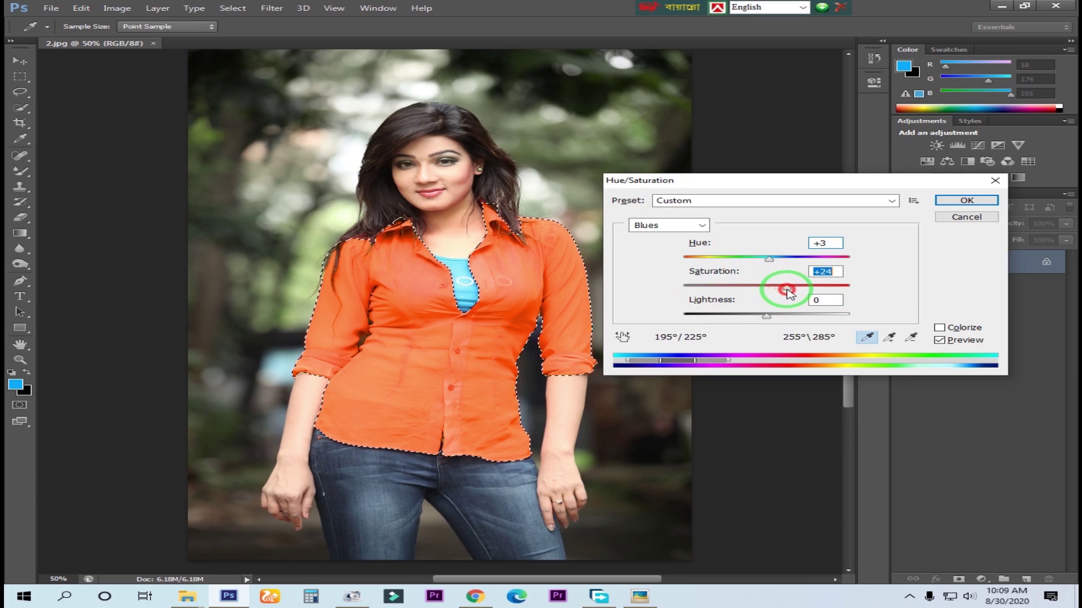
left_click_drag(772, 317, 729, 318)
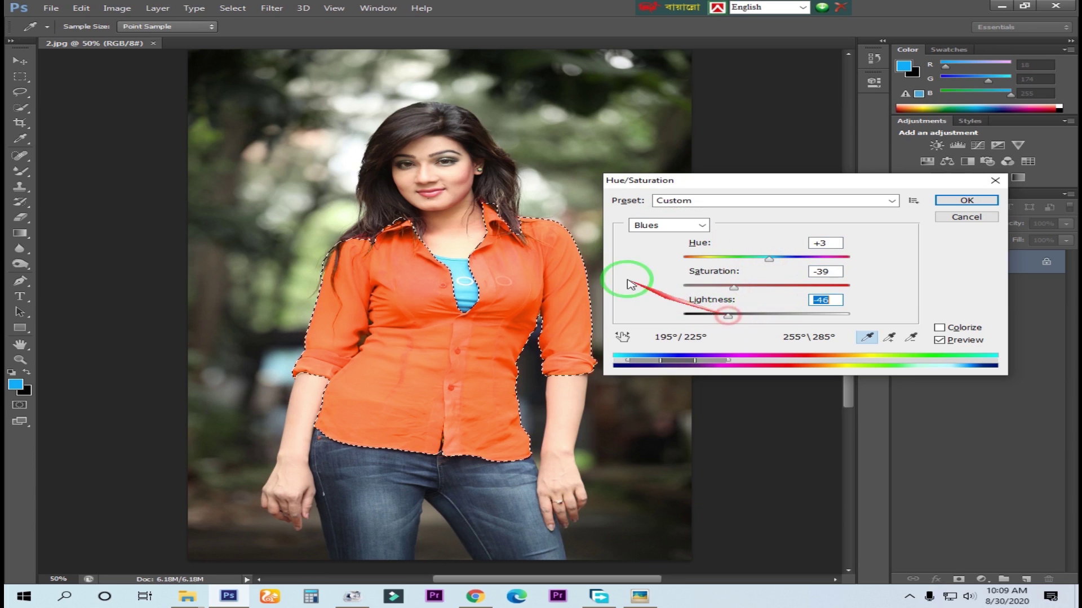
Step: Set the Magentas range to hue +1, saturation about -2 and lightness +91, and apply the Hue/Saturation adjustment
left_click(654, 226)
left_click(648, 297)
left_click_drag(765, 259, 719, 290)
left_click_drag(764, 318, 843, 313)
left_click_drag(731, 268, 767, 263)
left_click_drag(719, 287, 766, 299)
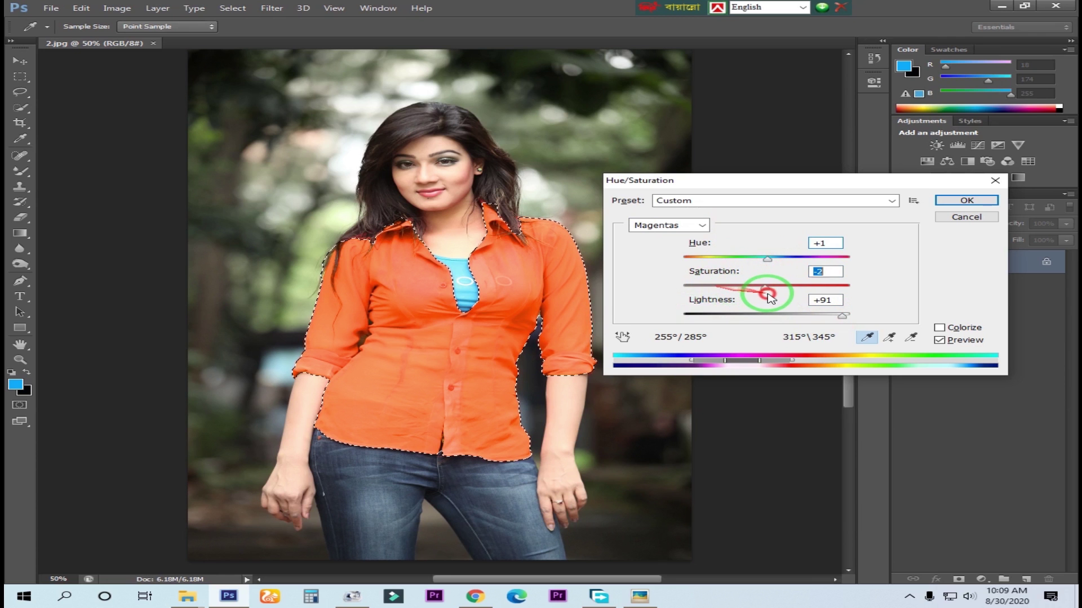
left_click(966, 200)
key("w")
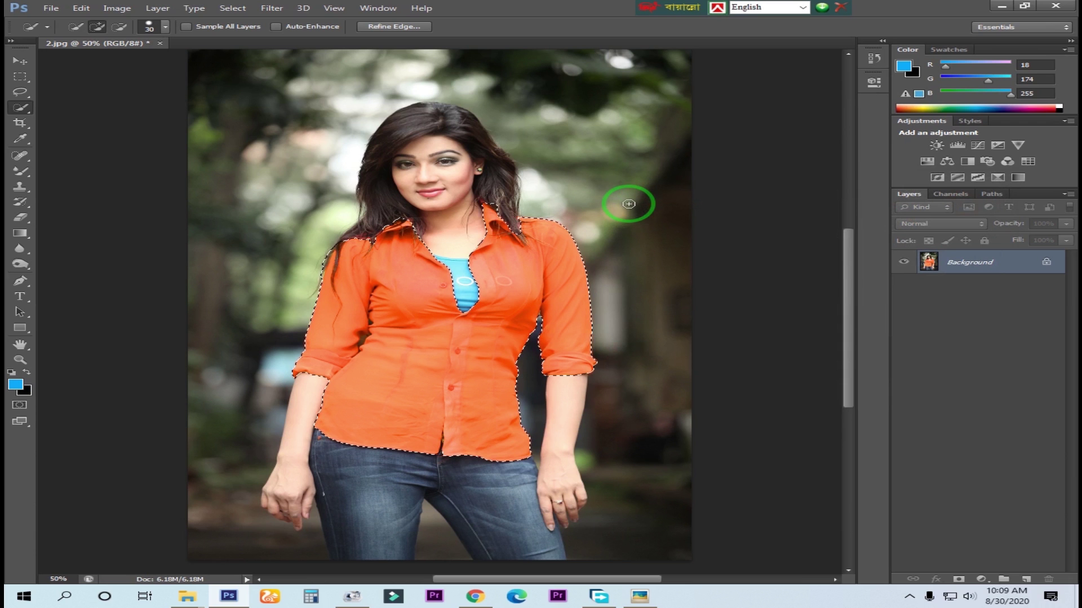
Step: Apply a Curves adjustment to the selected shirt, reshaping the RGB curve and the curve of one single colour channel
key("ctrl+m")
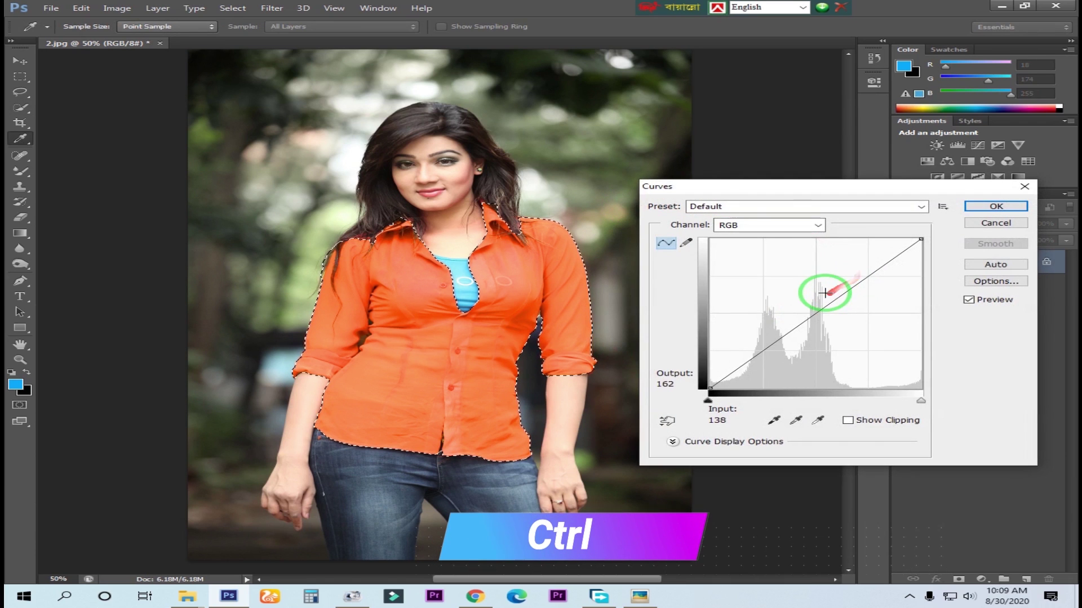
left_click_drag(821, 309, 879, 285)
left_click(761, 225)
left_click(738, 265)
left_click_drag(848, 345, 829, 324)
left_click(997, 207)
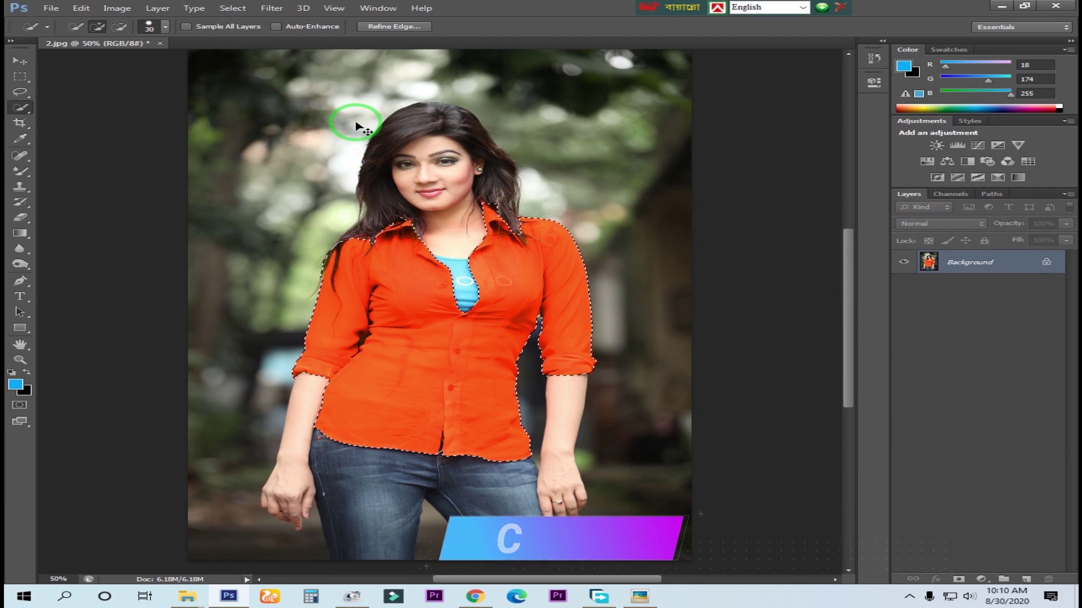
Step: Deselect the shirt and inspect its new orange-red colour up close
key("ctrl+d")
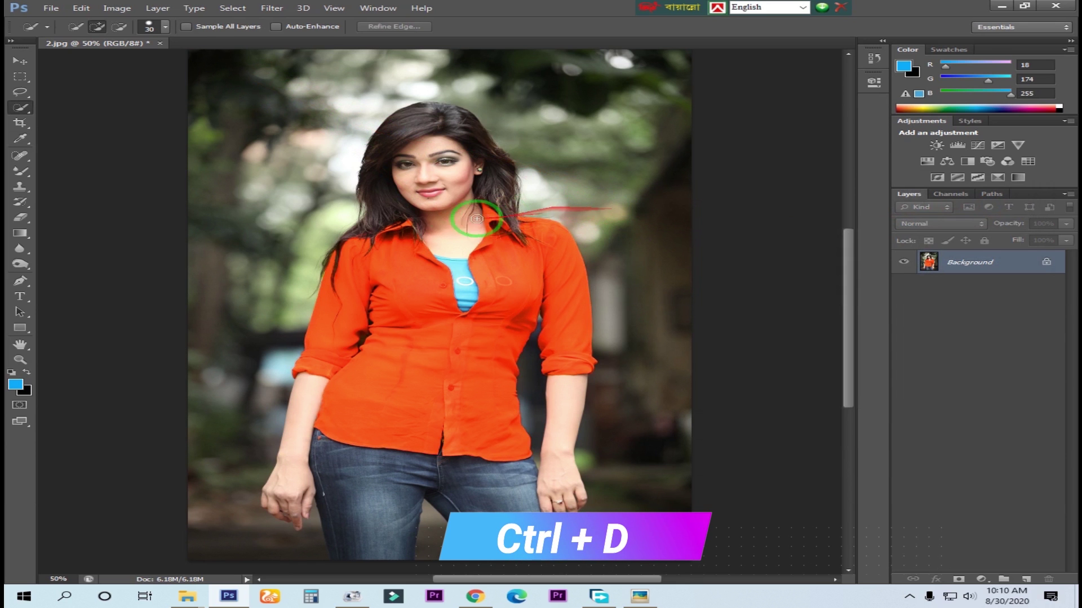
key("z")
left_click(449, 211)
left_click(450, 221)
left_click_drag(538, 299, 542, 194)
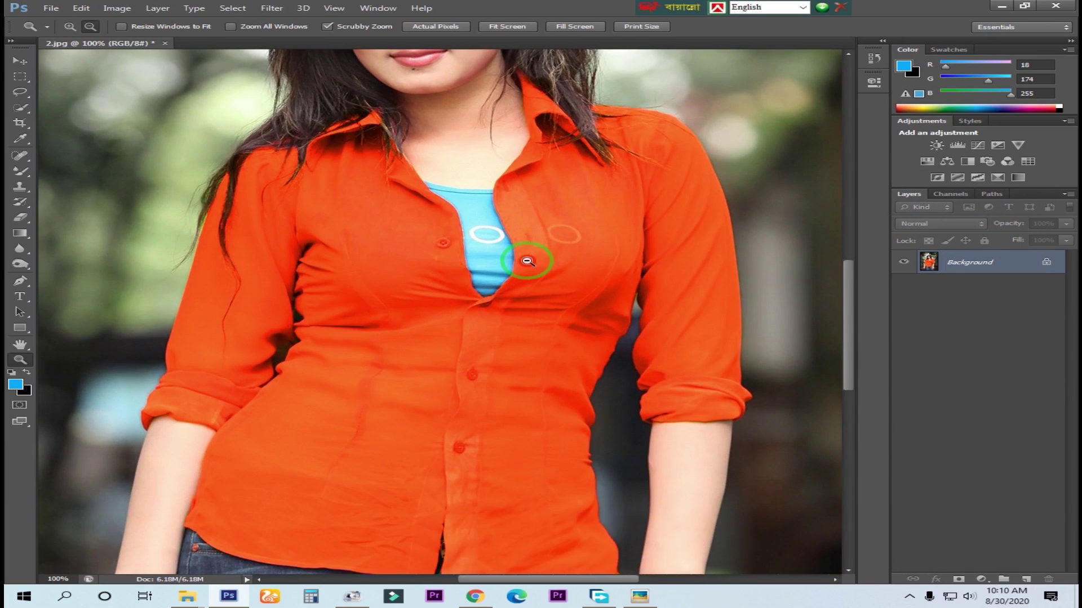
left_click(527, 261, "alt")
left_click(527, 261, "alt")
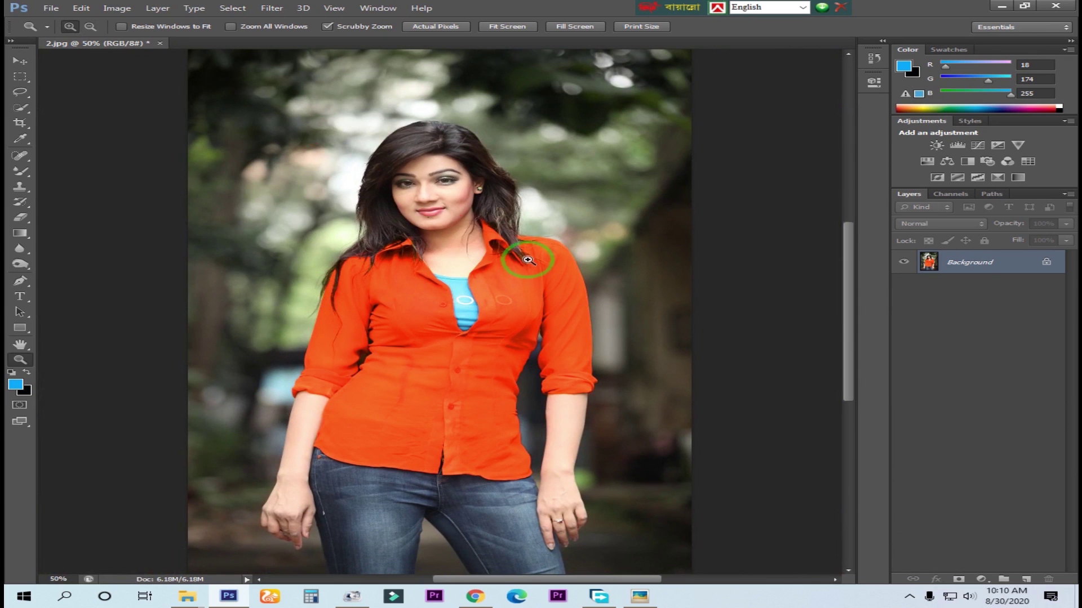
Step: Float the 2.jpg portrait in its own window and open the hair image 1.png in a floating window beside it
left_click_drag(108, 43, 309, 71)
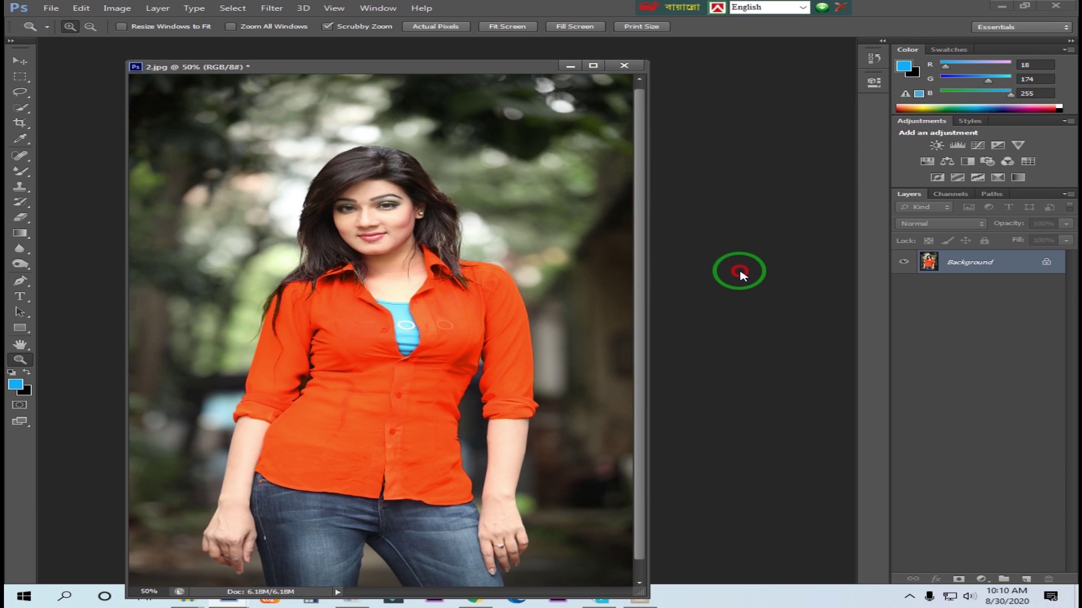
double_click(742, 276)
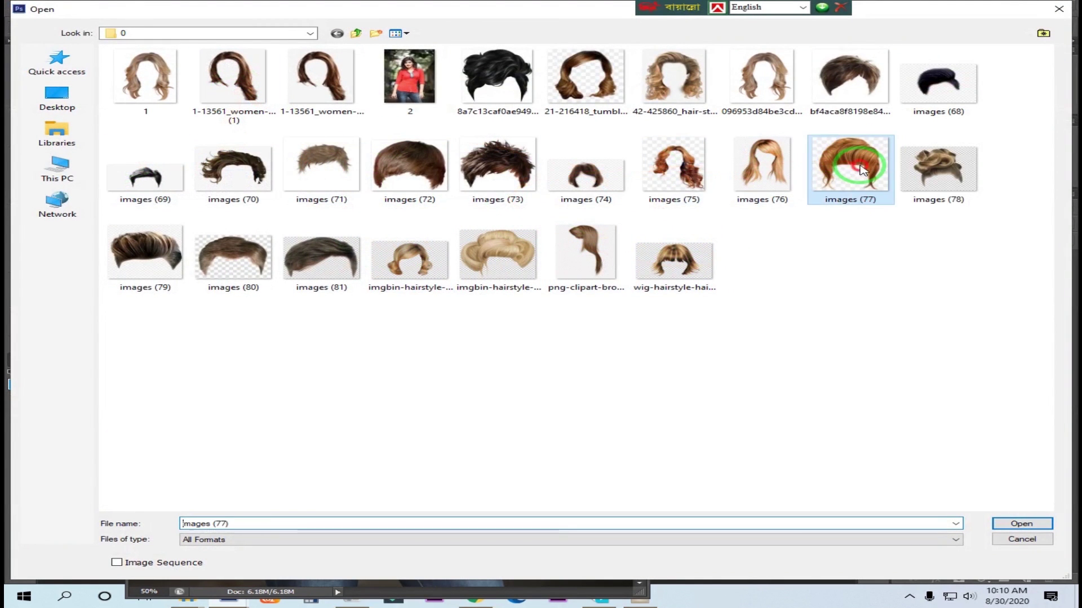
left_click(673, 169)
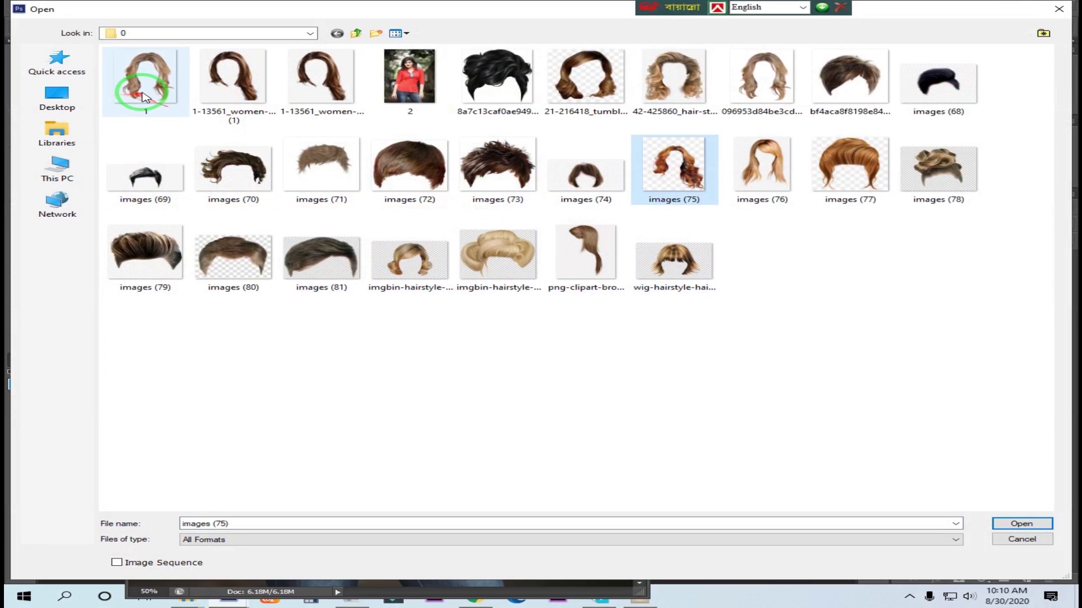
double_click(149, 85)
left_click_drag(316, 80, 727, 142)
left_click_drag(884, 121, 749, 104)
Step: Copy the hair from 1.png onto the woman's head in 2.jpg with the Move tool, and close 1.png
left_click(19, 62)
left_click_drag(749, 237, 362, 174)
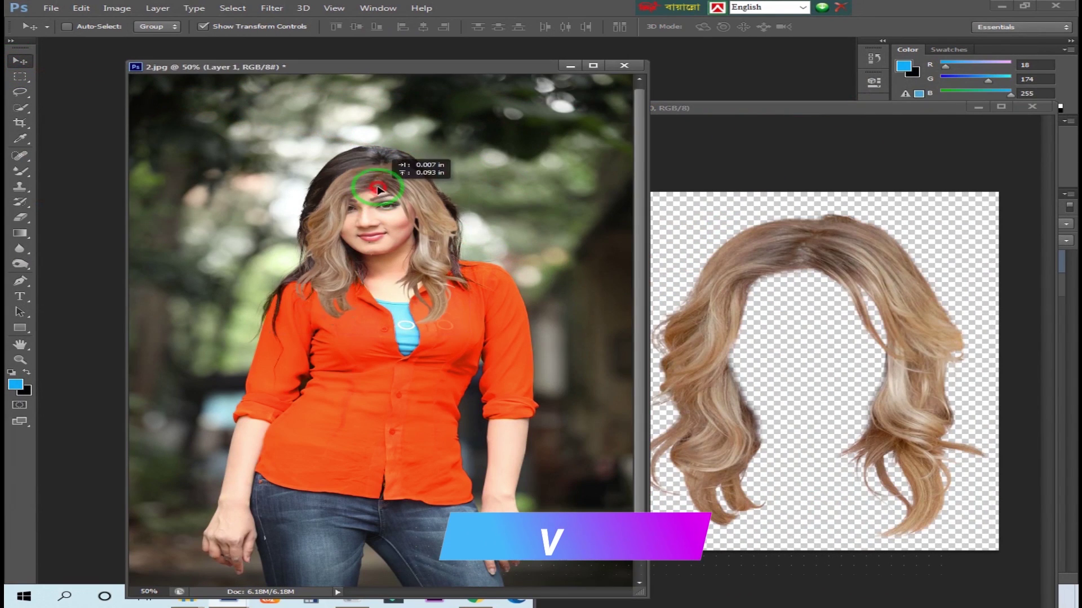
left_click_drag(929, 109, 664, 120)
left_click(782, 118)
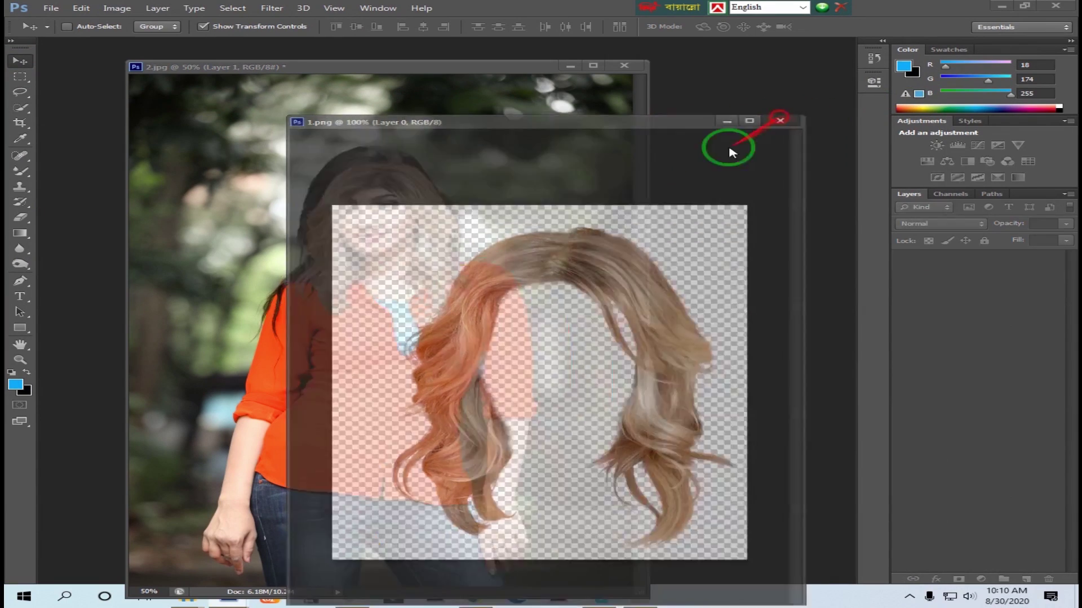
Step: Examine the placed hair over the woman's face at 100% zoom
double_click(483, 67)
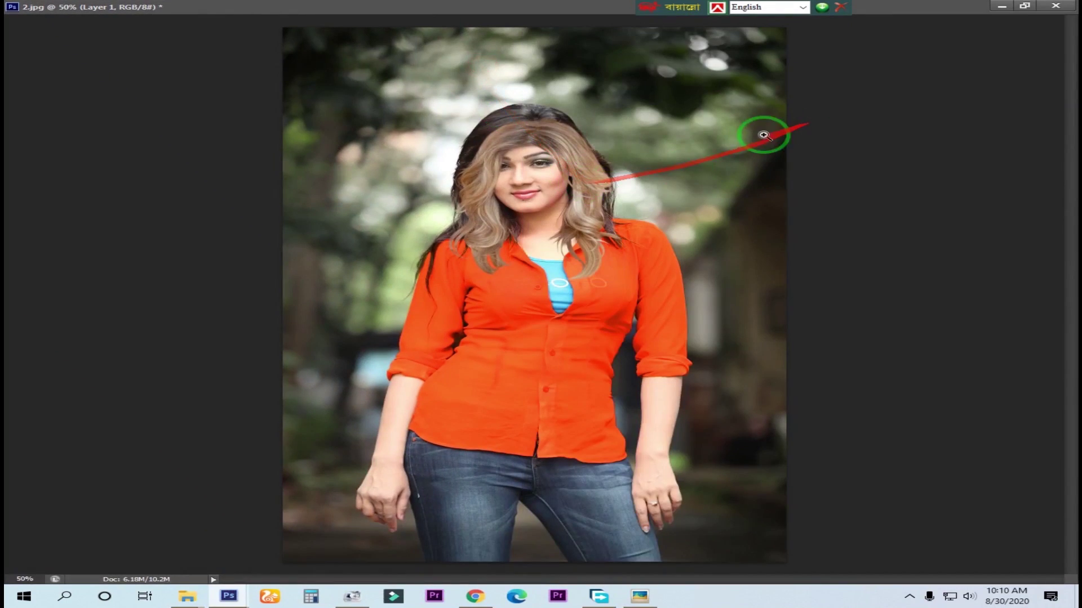
scroll(693, 152, "up", 2)
left_click_drag(613, 113, 613, 174)
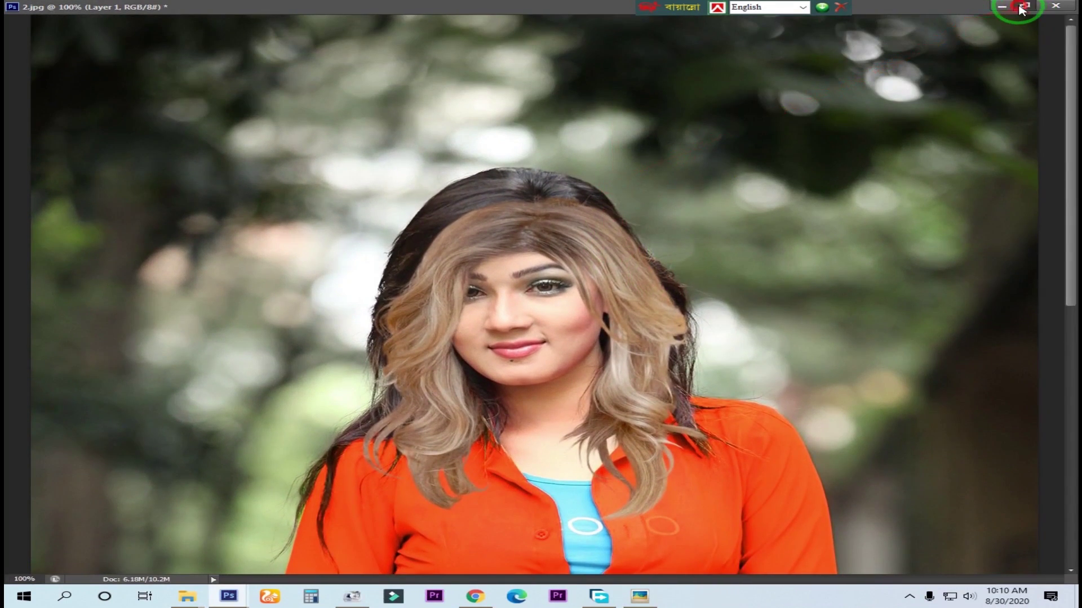
left_click(1021, 7)
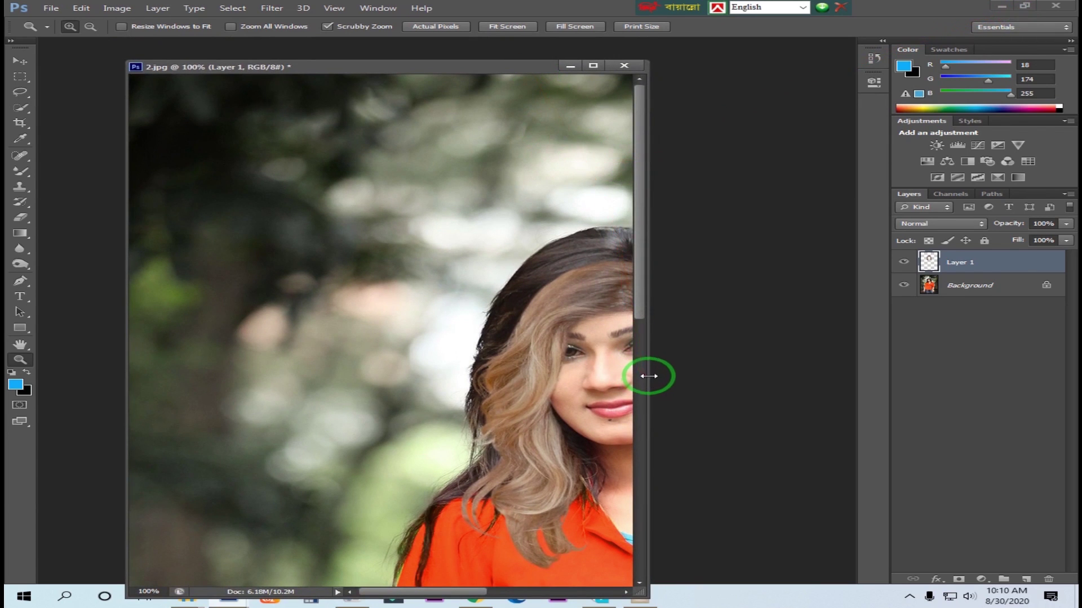
Step: Widen the 2.jpg window and move the hair layer up to cover the top of the woman's head
left_click_drag(649, 375, 915, 404)
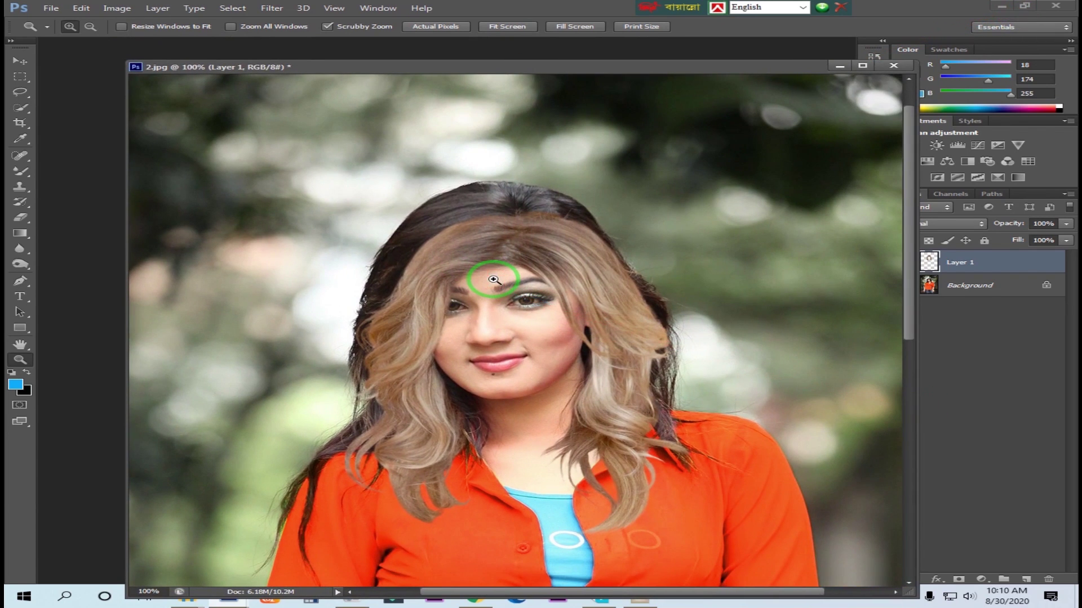
left_click(20, 60)
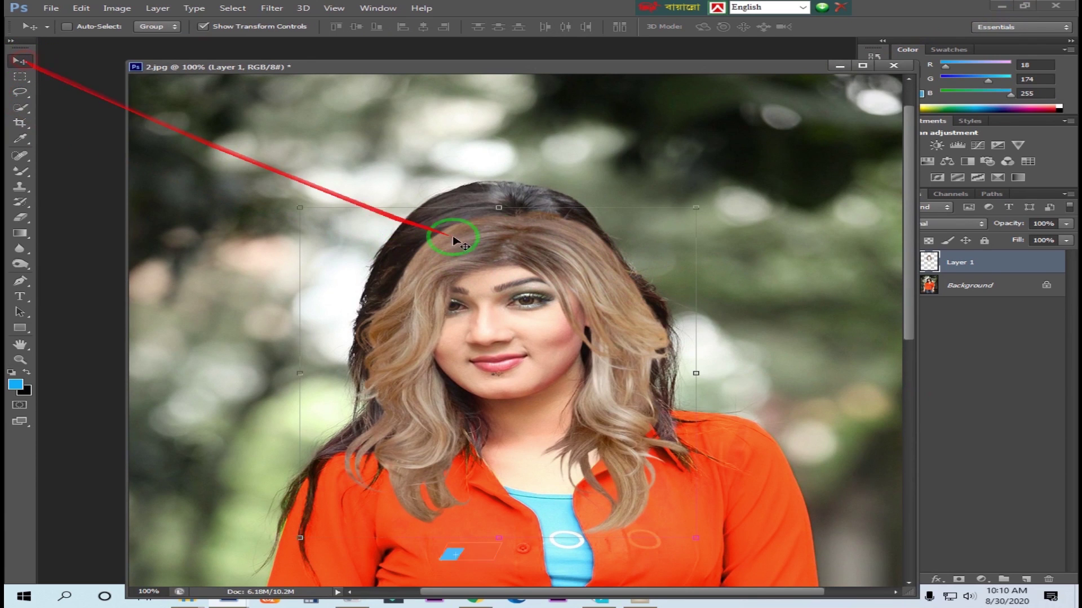
left_click_drag(526, 233, 508, 198)
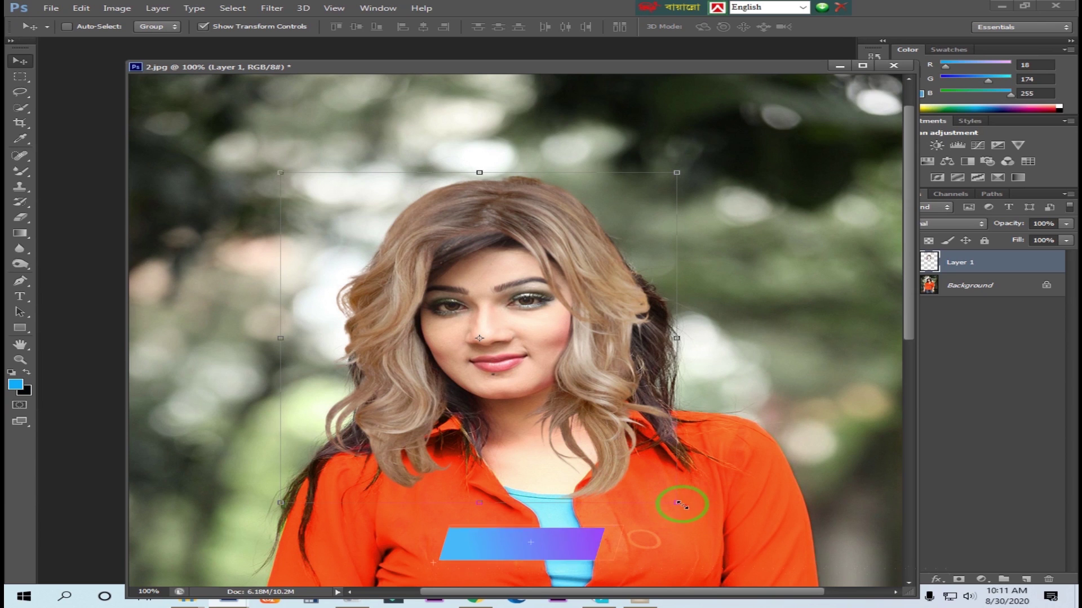
Step: Scale the hair layer to about 114% and reposition it so it frames the woman's face
left_click_drag(676, 503, 730, 548)
left_click_drag(640, 294, 628, 293)
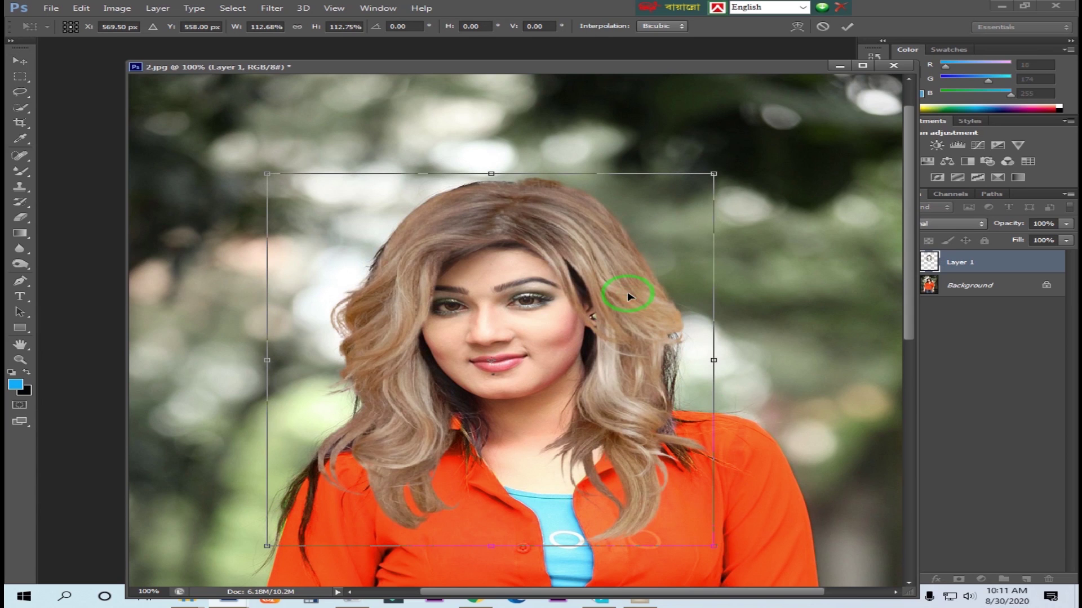
left_click_drag(714, 545, 721, 550)
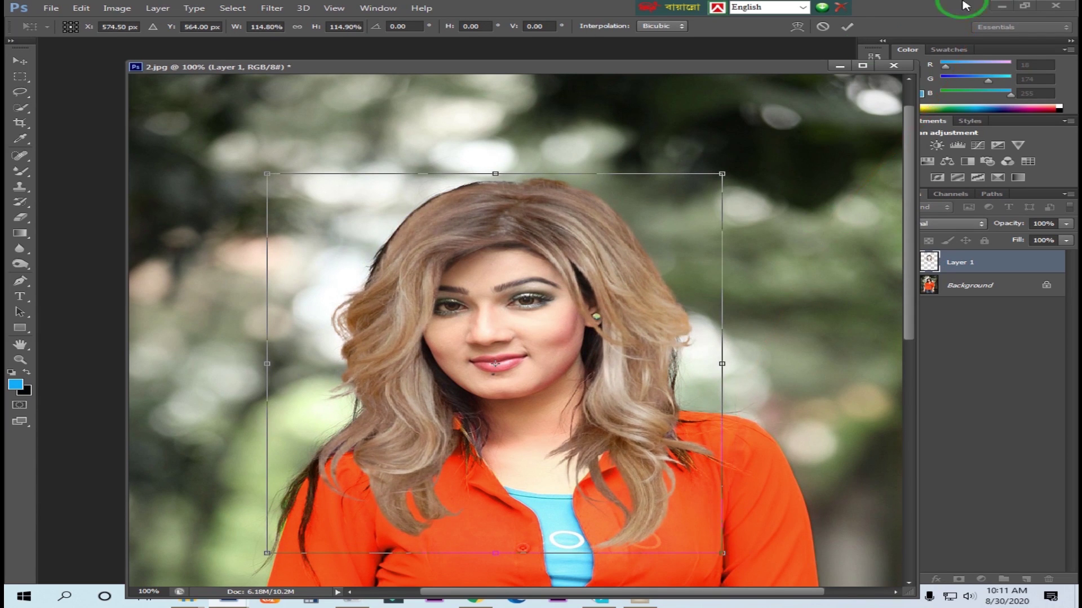
left_click_drag(624, 223, 618, 245)
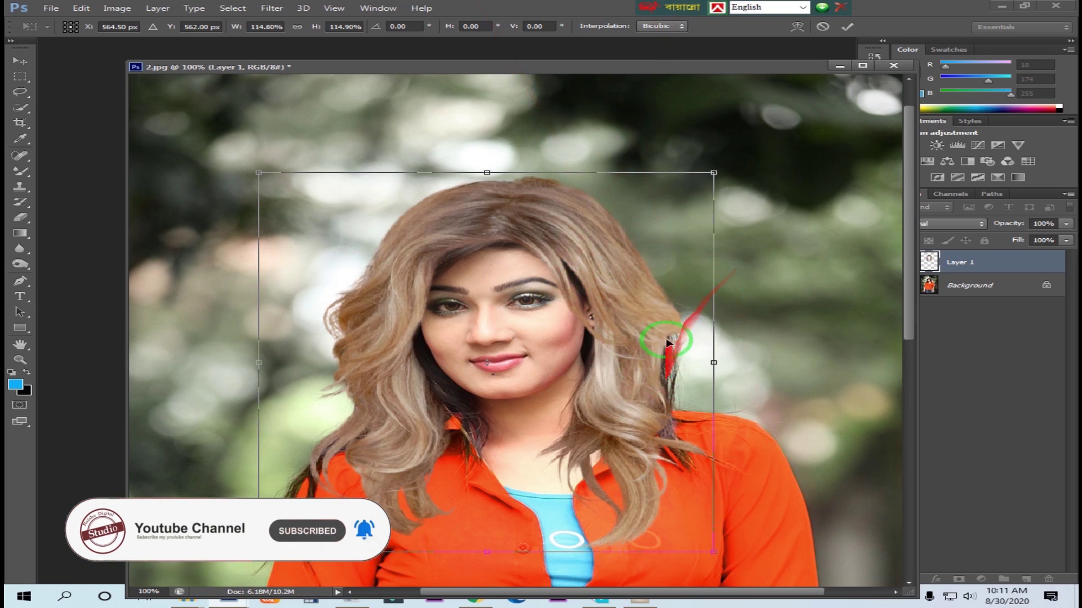
key("ctrl+minus")
left_click_drag(652, 427, 651, 426)
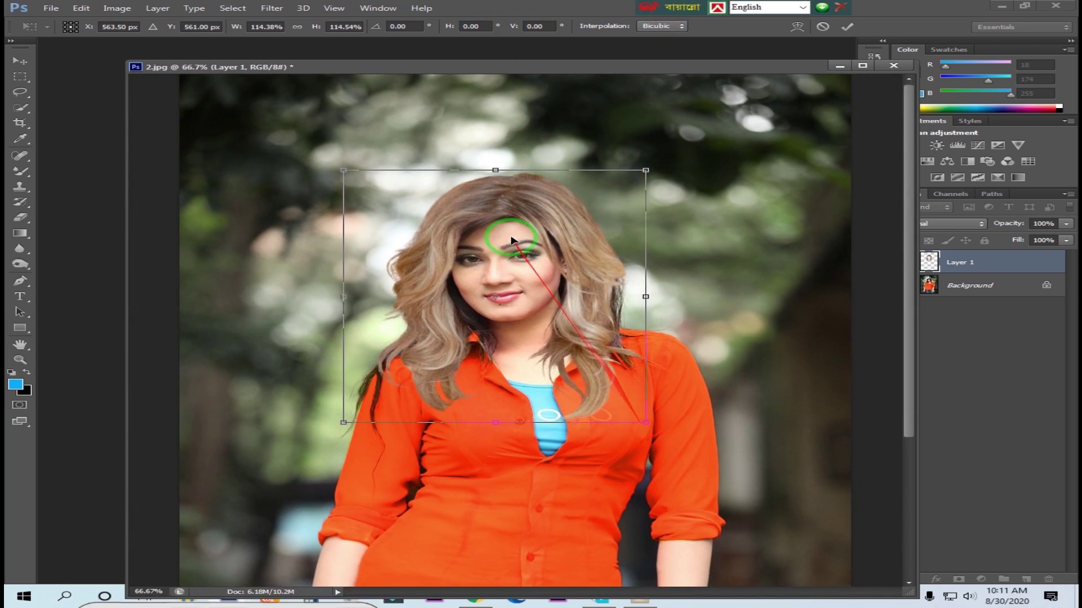
Step: Warp the hair layer, pulling its lower-left part down and outward and adjusting the top and right edge
right_click(506, 169)
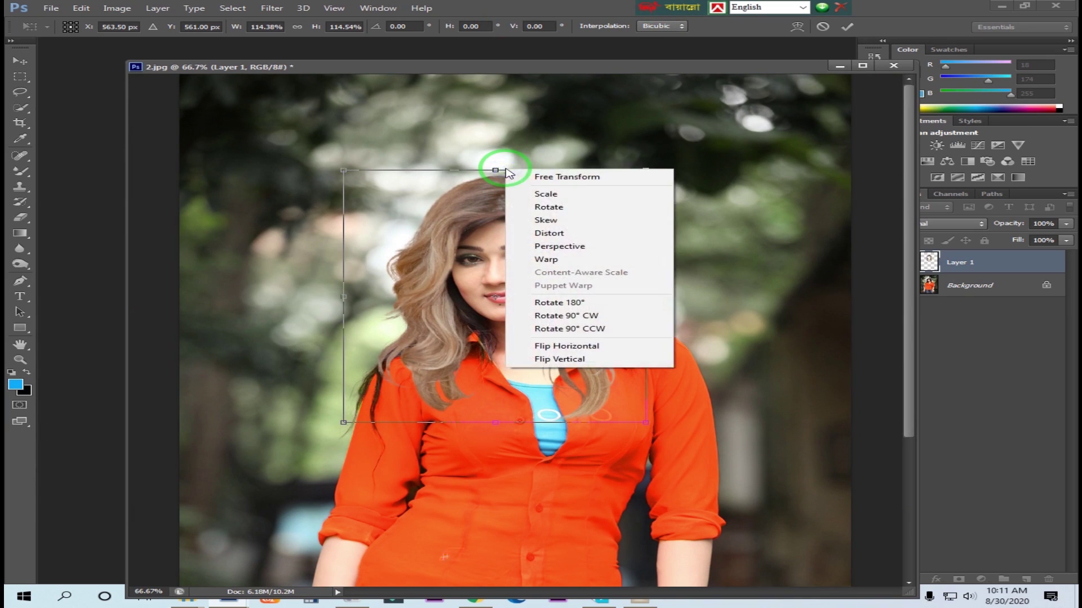
left_click(546, 260)
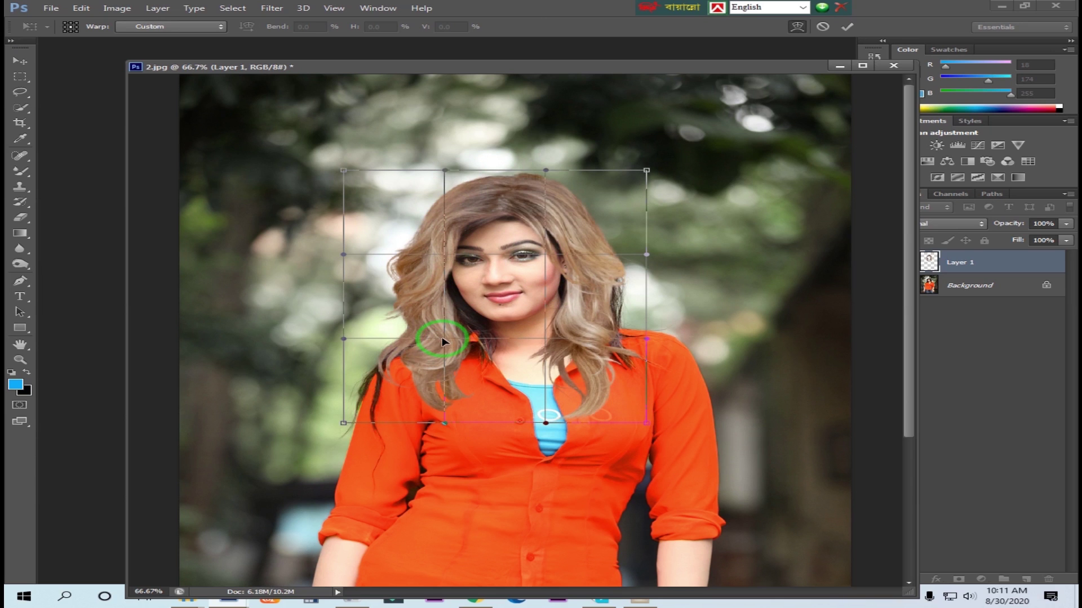
left_click_drag(442, 340, 566, 293)
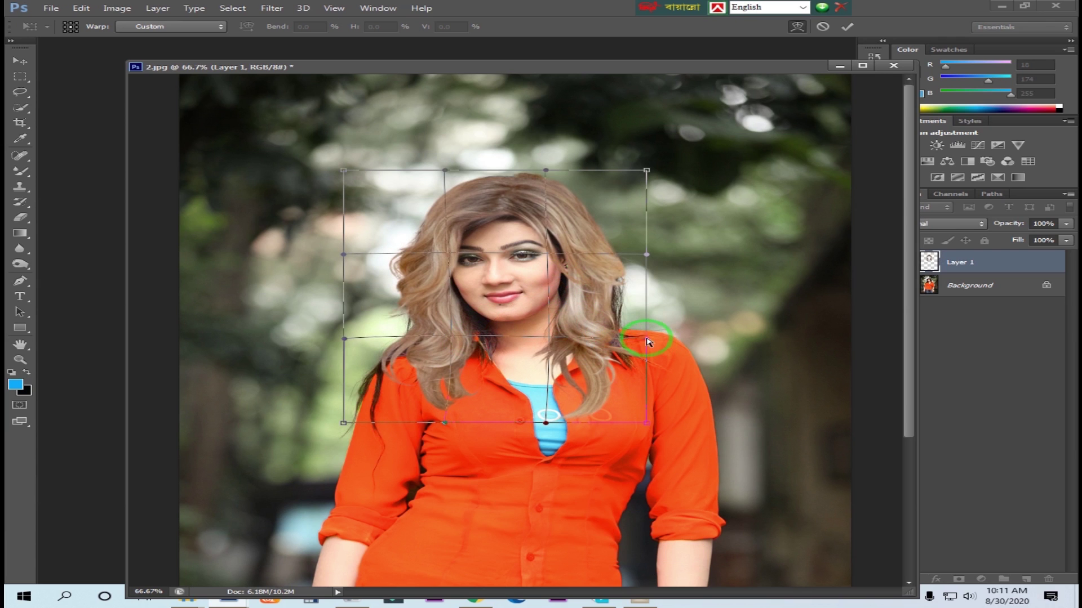
left_click_drag(647, 341, 632, 337)
left_click_drag(546, 338, 541, 335)
left_click_drag(449, 338, 481, 437)
left_click_drag(334, 424, 309, 495)
mouse_move(542, 176)
left_mouse_down()
mouse_move(459, 226)
mouse_move(476, 228)
left_mouse_up()
left_click_drag(446, 171, 442, 165)
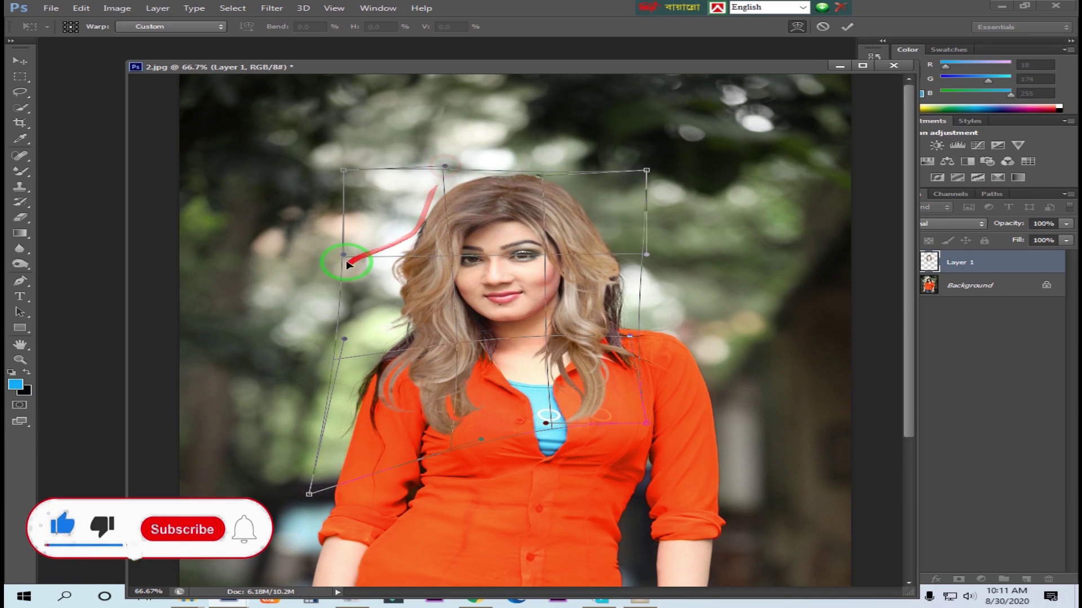
Step: Refine the warp along the hair's side edges and around the face, and apply the transformation
left_click_drag(340, 257, 333, 256)
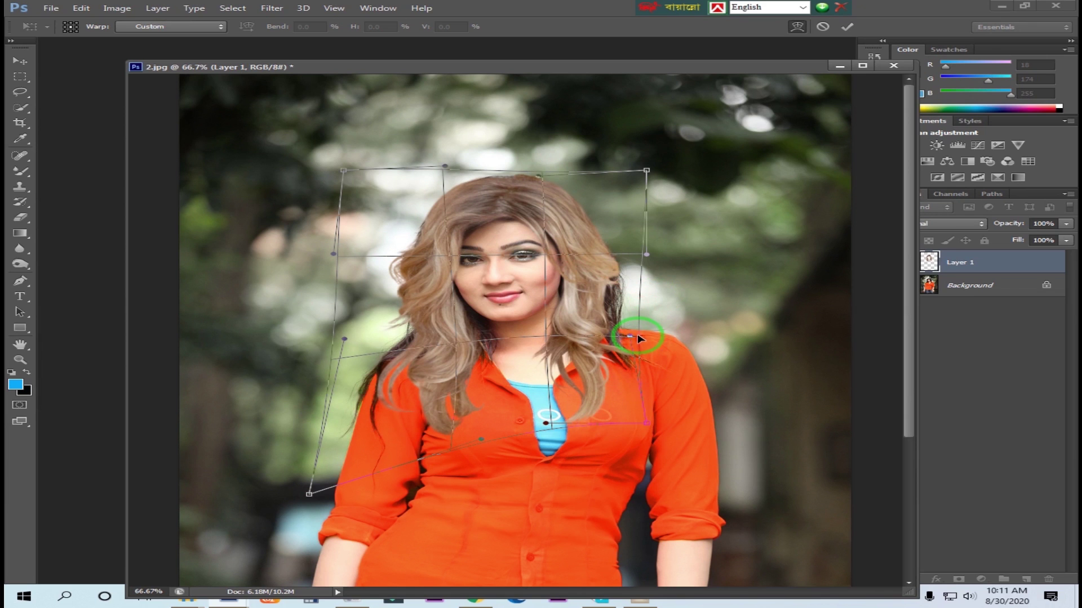
left_click_drag(644, 338, 615, 335)
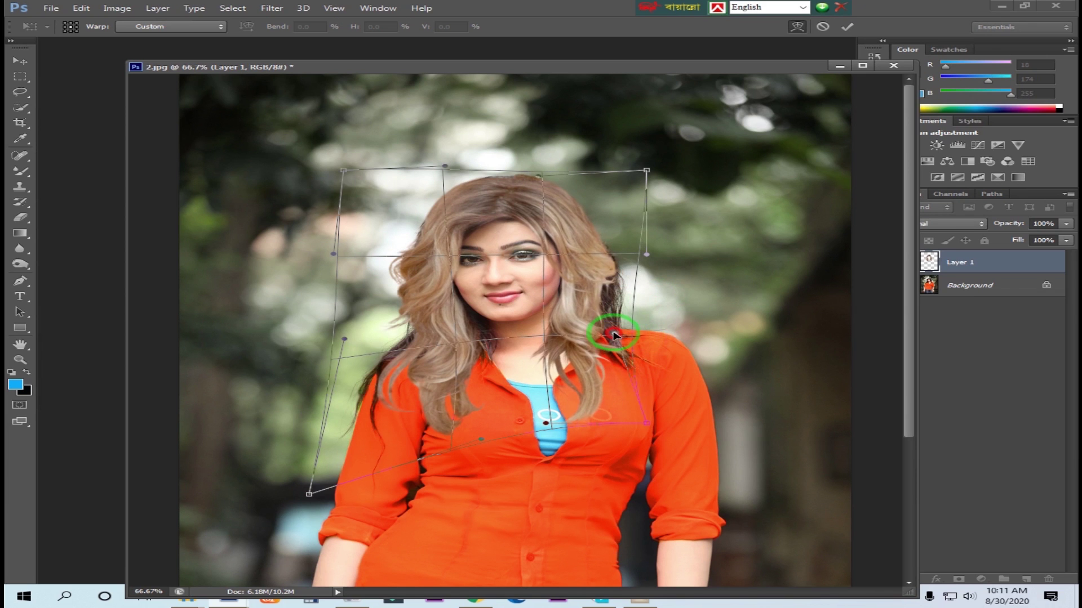
mouse_move(482, 339)
left_mouse_down()
mouse_move(383, 370)
mouse_move(340, 357)
mouse_move(349, 364)
left_mouse_up()
left_click_drag(471, 362, 490, 340)
left_click_drag(459, 277, 445, 273)
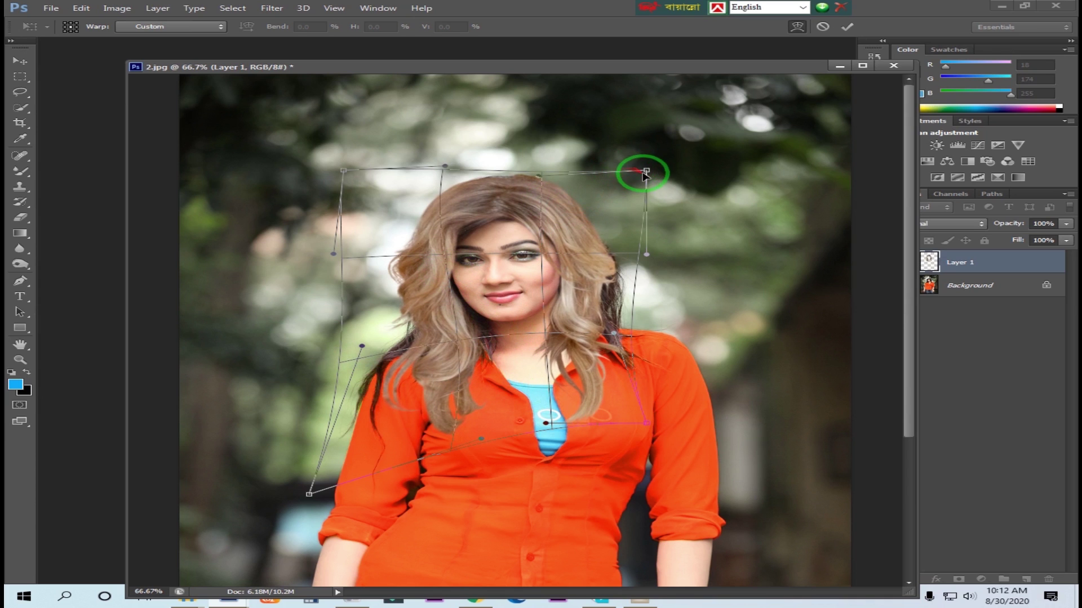
left_click_drag(653, 178, 643, 357)
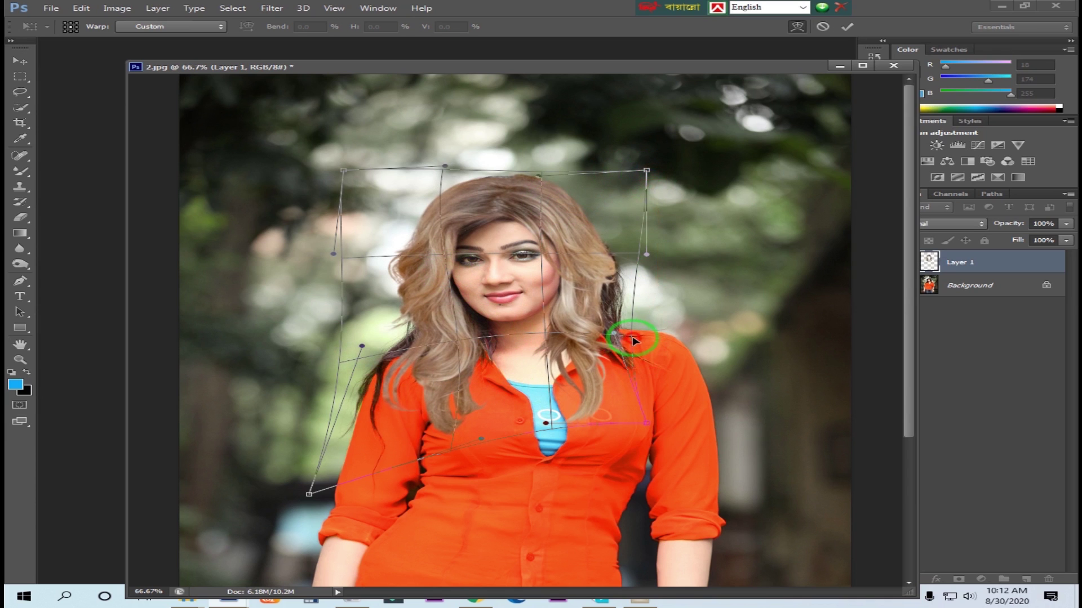
left_click_drag(479, 338, 485, 339)
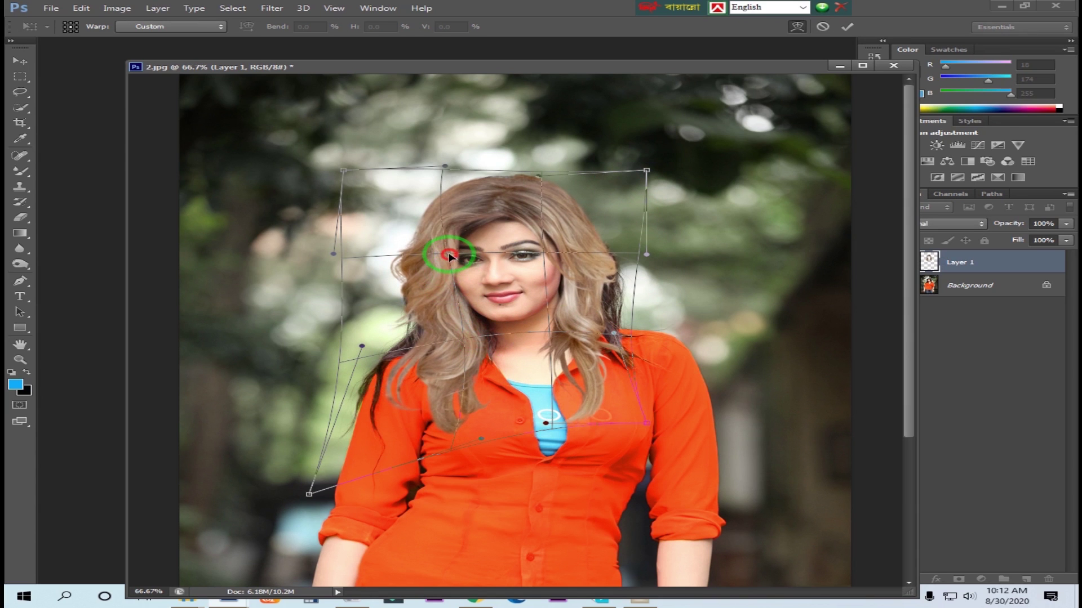
left_click_drag(449, 256, 445, 257)
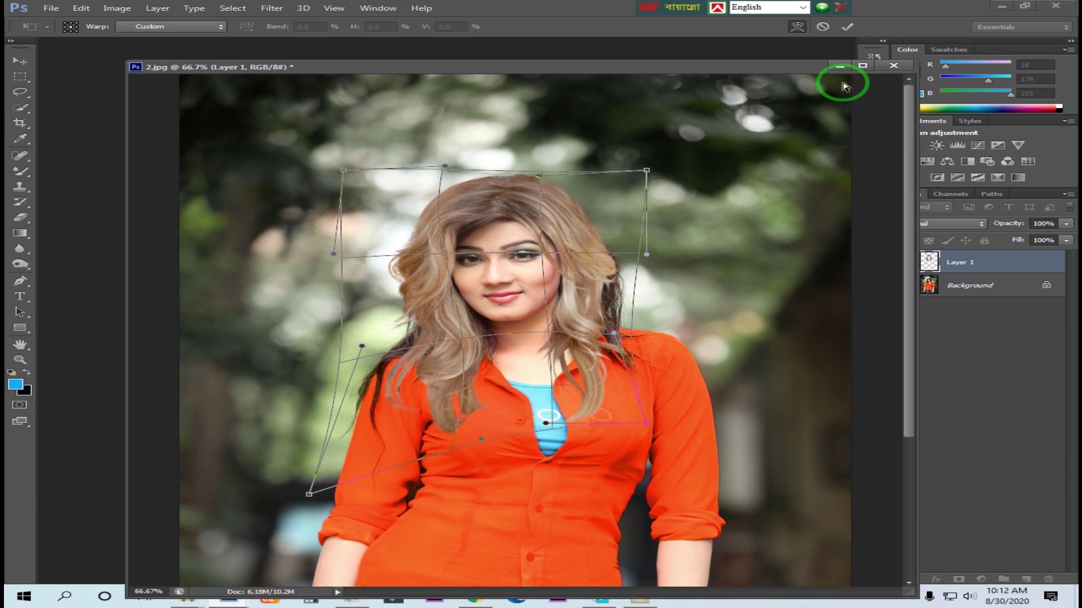
left_click(845, 27)
Step: Inspect the warped hair and the original dark hair exposed along its edges at up to 200% zoom
key("z")
left_click(624, 247)
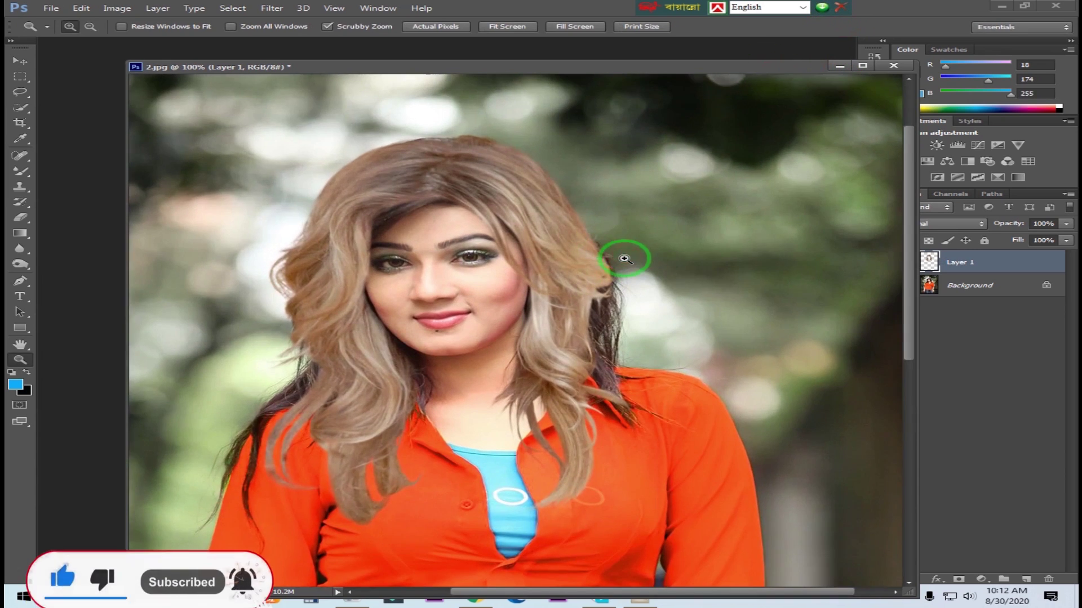
left_click(534, 248)
left_click(540, 247, "alt")
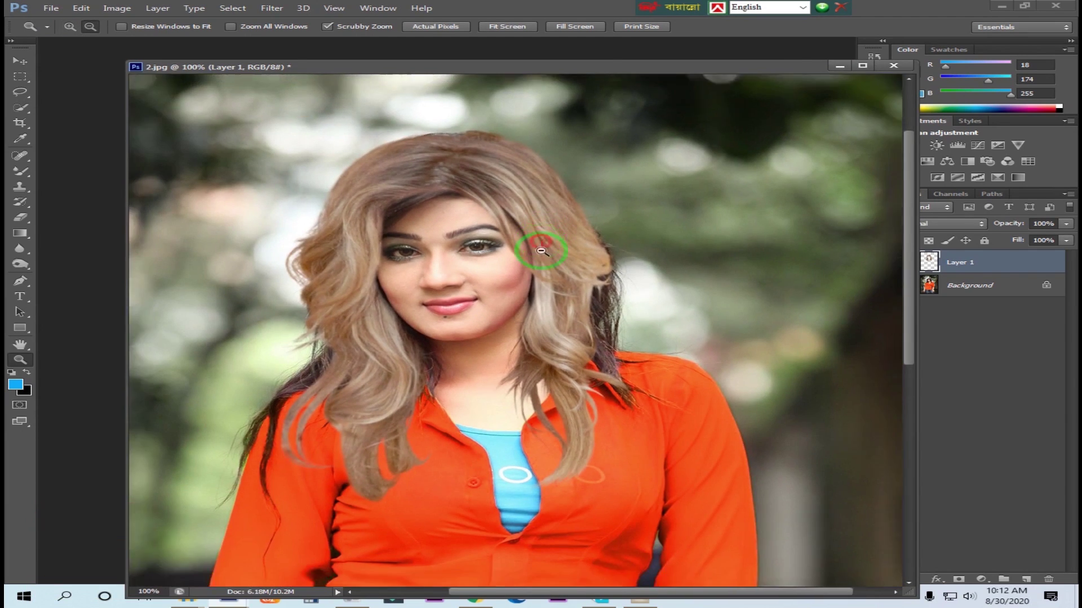
left_click(541, 251, "alt")
left_click(509, 333)
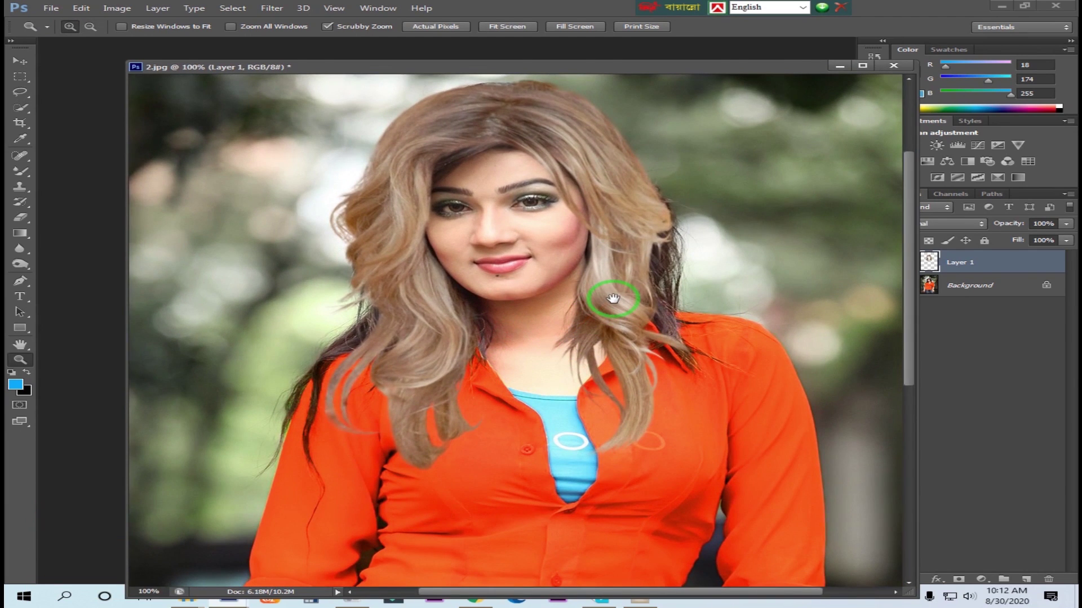
left_click(673, 278)
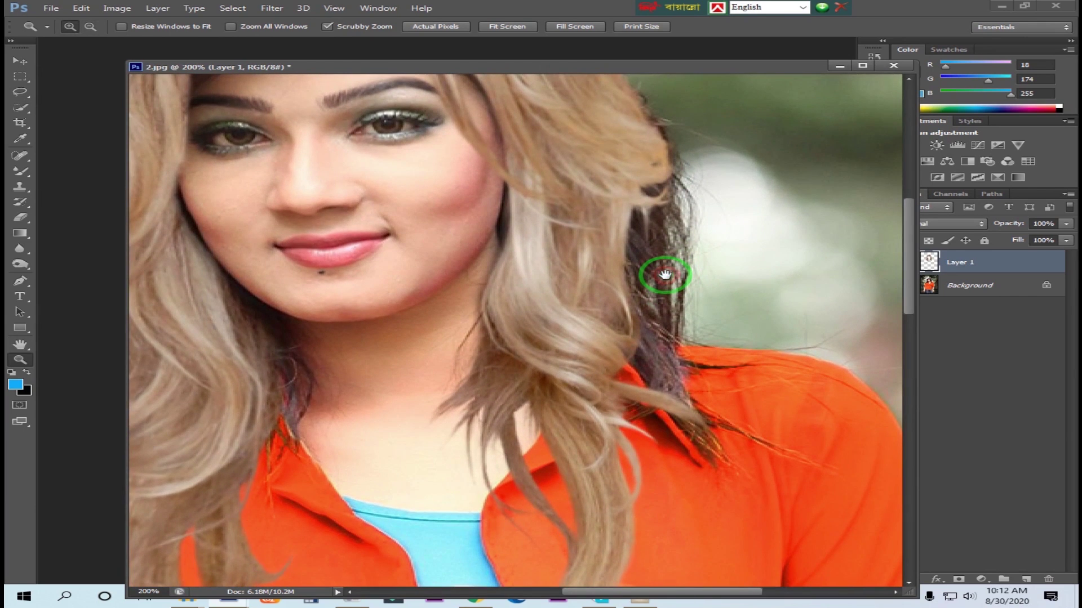
left_click(665, 272, "alt")
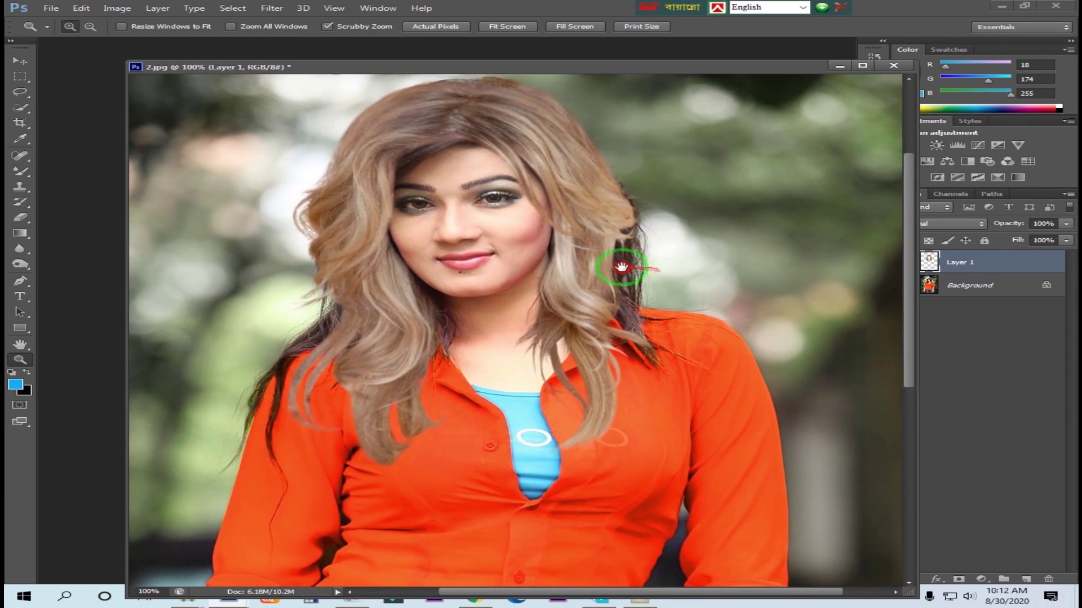
Step: Add a new layer above the hair and sample a light brown from the new hair with the Eyedropper tool
left_click(1027, 580)
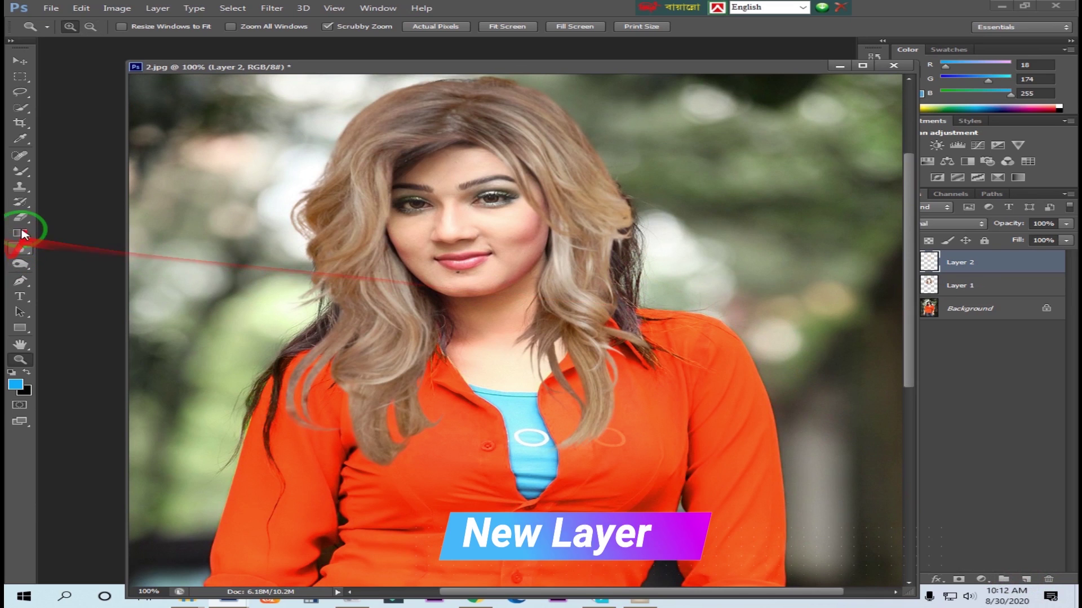
key("i")
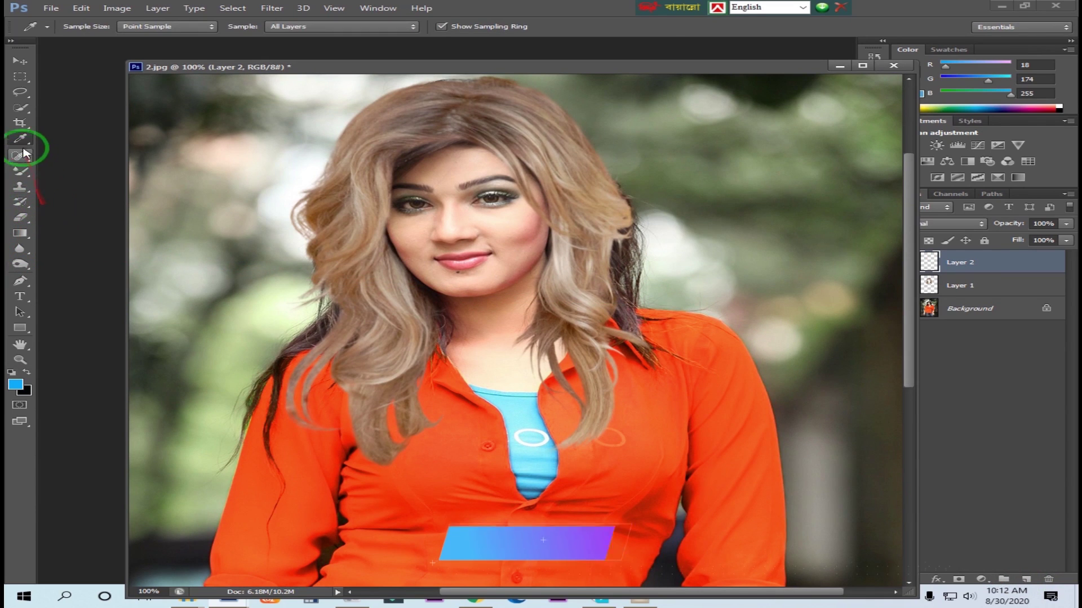
right_click(23, 140)
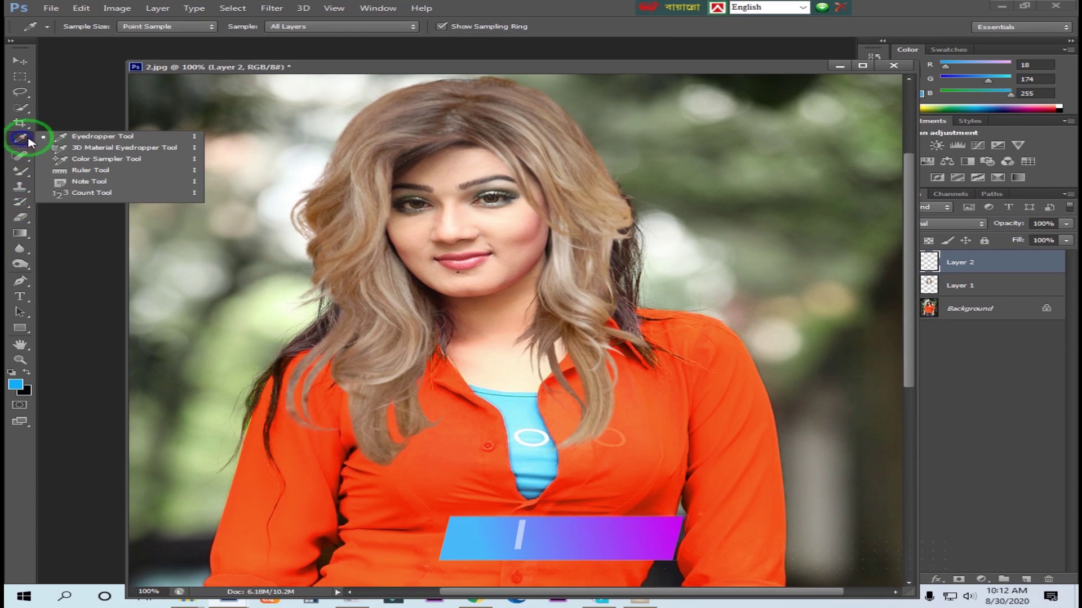
left_click(78, 140)
left_click(594, 219)
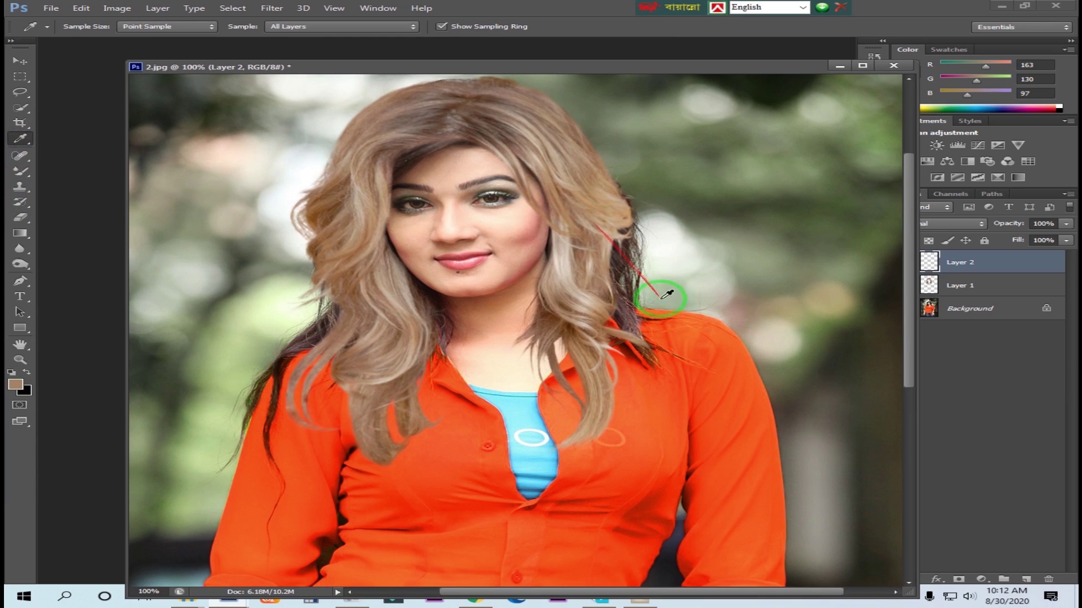
Step: Paint over the exposed dark hair on both sides with the Mixer Brush and lower Layer 2's fill to 59%
key("b")
right_click(29, 170)
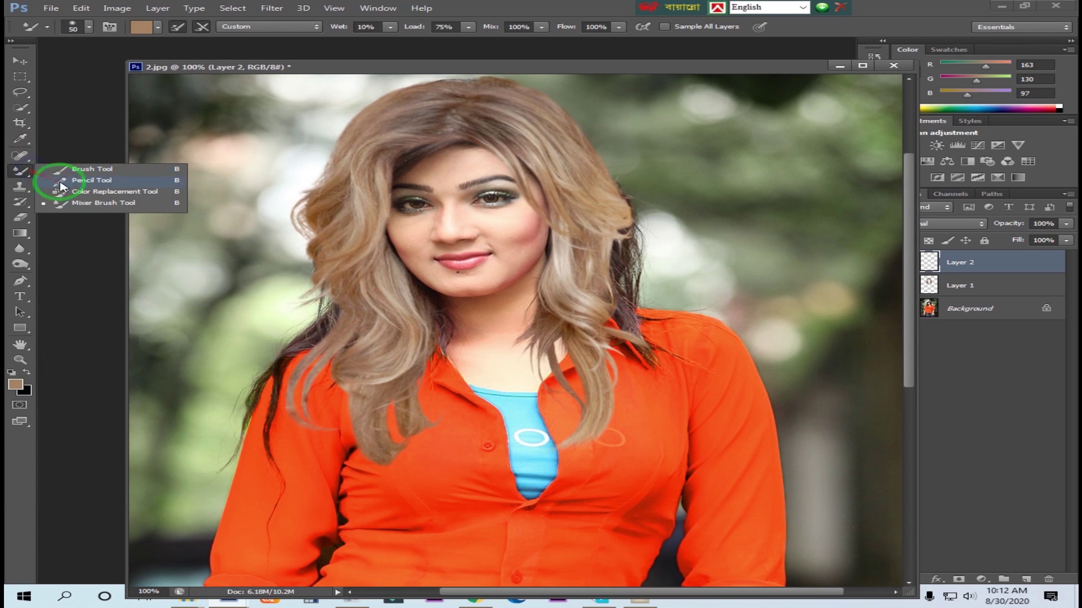
left_click(91, 204)
mouse_move(626, 288)
left_mouse_down()
mouse_move(630, 325)
mouse_move(626, 231)
left_mouse_up()
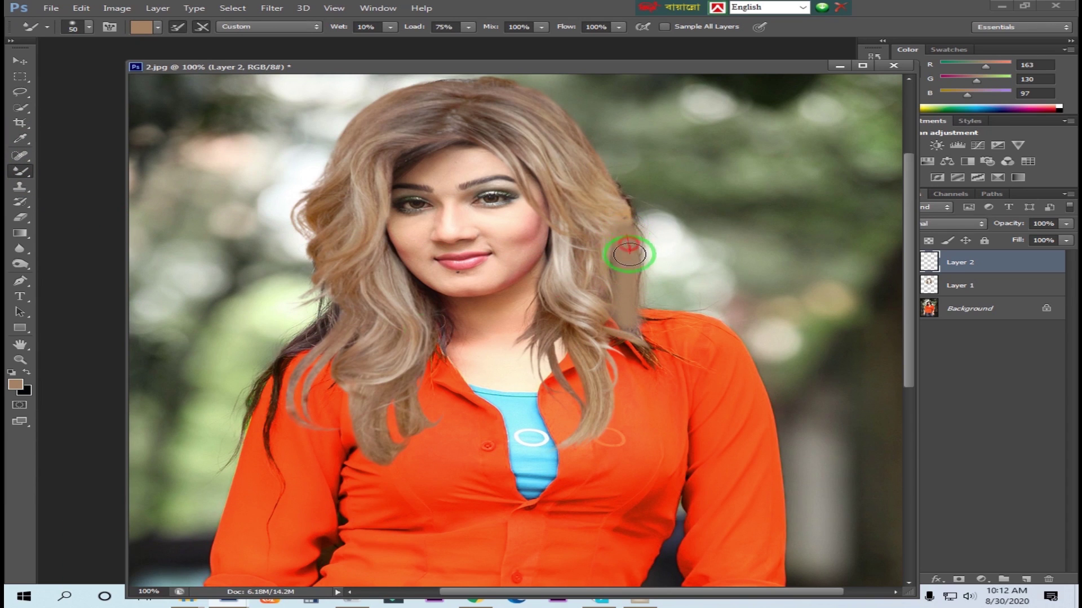
mouse_move(313, 309)
left_mouse_down()
mouse_move(321, 321)
mouse_move(289, 354)
left_mouse_up()
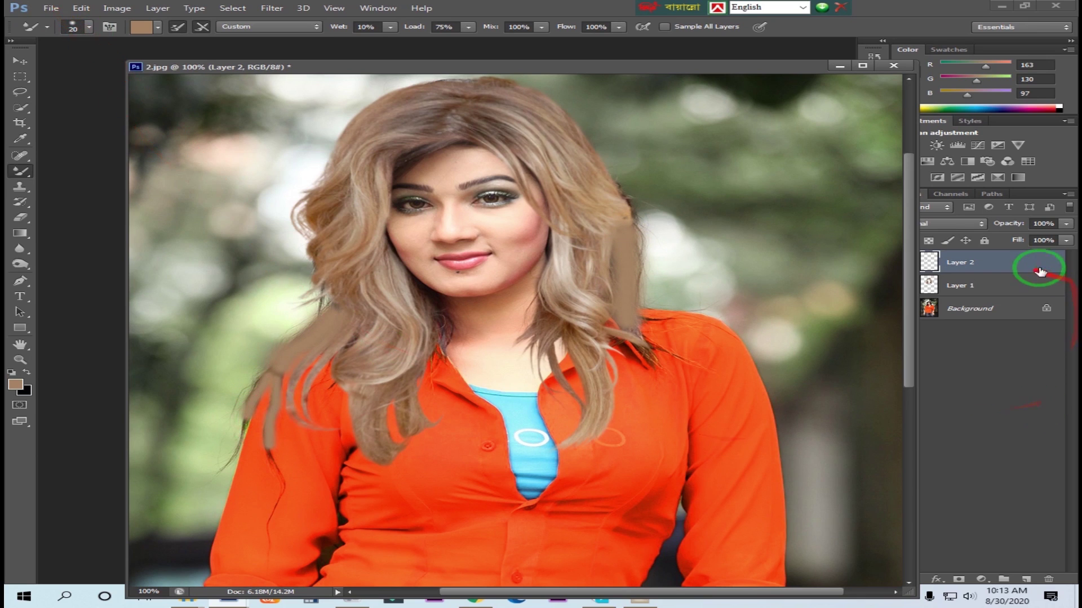
left_click_drag(1069, 244, 1014, 256)
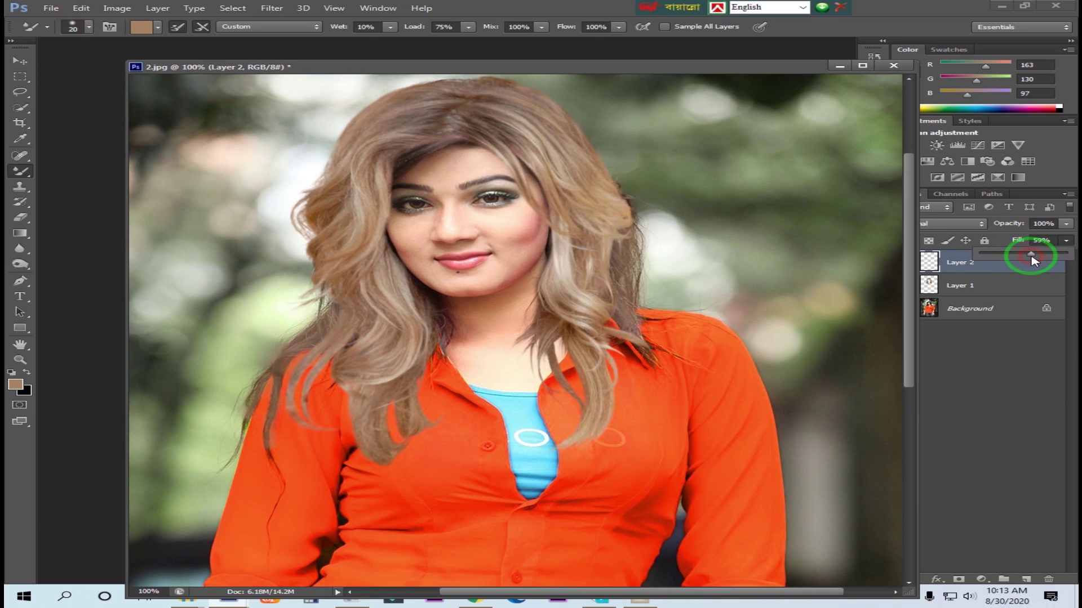
left_click(778, 158)
Step: Use Curves on Layer 2 to raise Red to output 162 at input 122 and lower Blue to output 125 at input 140
key("ctrl+m")
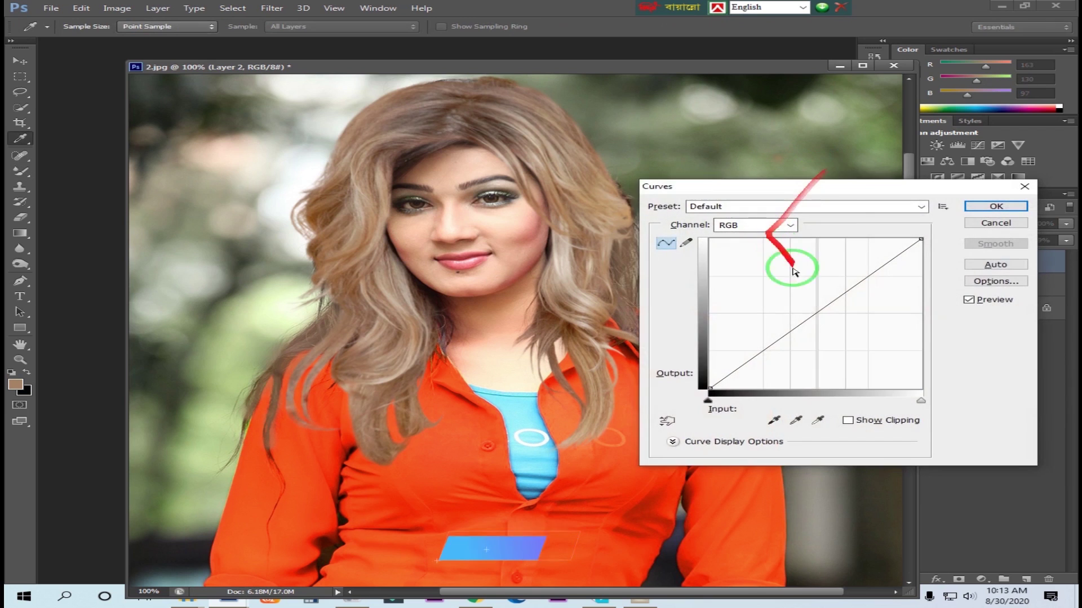
left_click_drag(850, 186, 912, 169)
left_click_drag(895, 293, 875, 276)
left_click(827, 210)
left_click(812, 252)
left_click(819, 208)
left_click(800, 229)
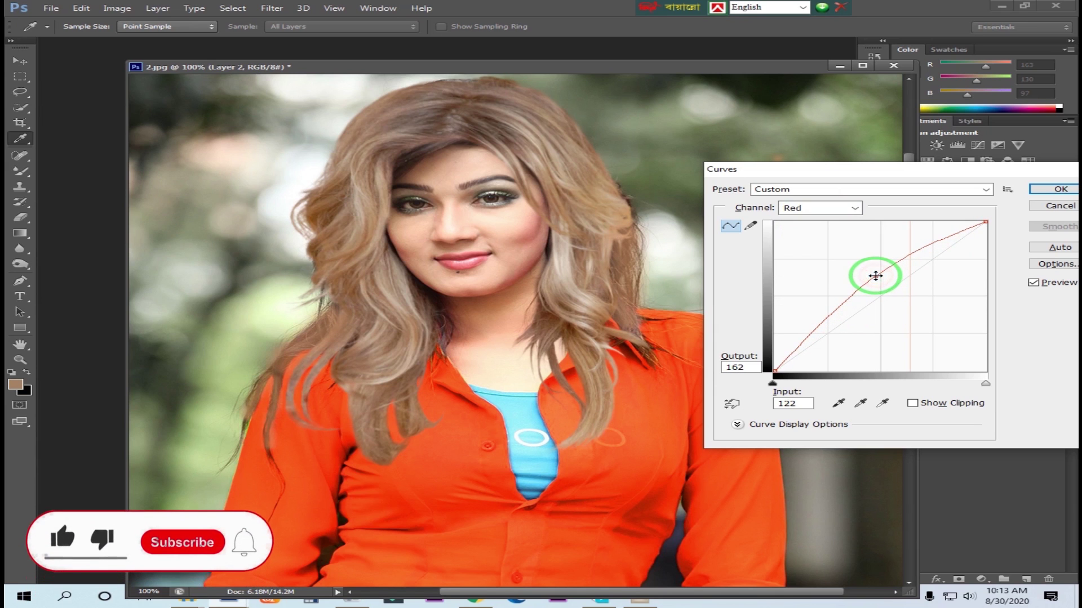
left_click(820, 208)
left_click(800, 251)
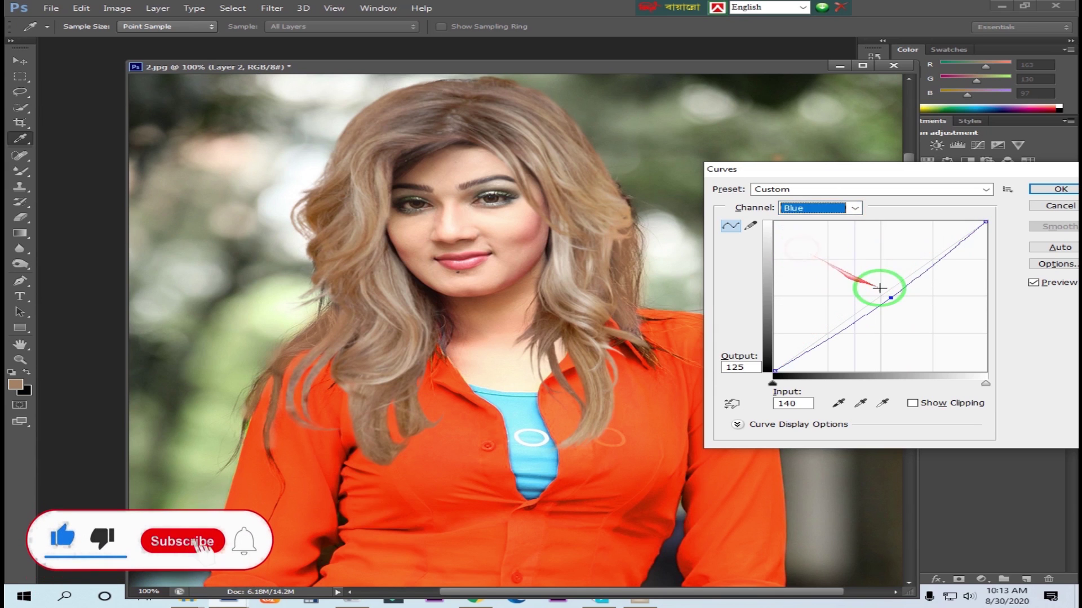
Step: Raise the Green curve near its midpoint, apply the Curves adjustment, and set Layer 2's fill to 69%
left_click(821, 208)
left_click(802, 239)
left_click(886, 302)
left_click_drag(886, 302, 877, 272)
left_click(834, 208)
left_click(807, 252)
left_click(834, 210)
left_click(803, 228)
left_click(1048, 195)
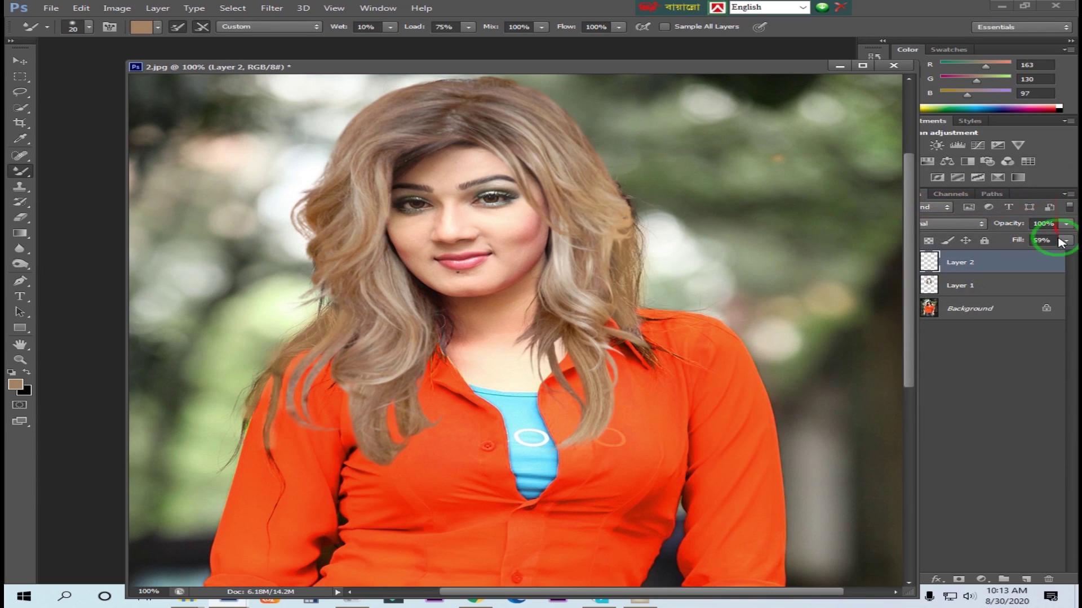
left_click_drag(1049, 256, 1051, 258)
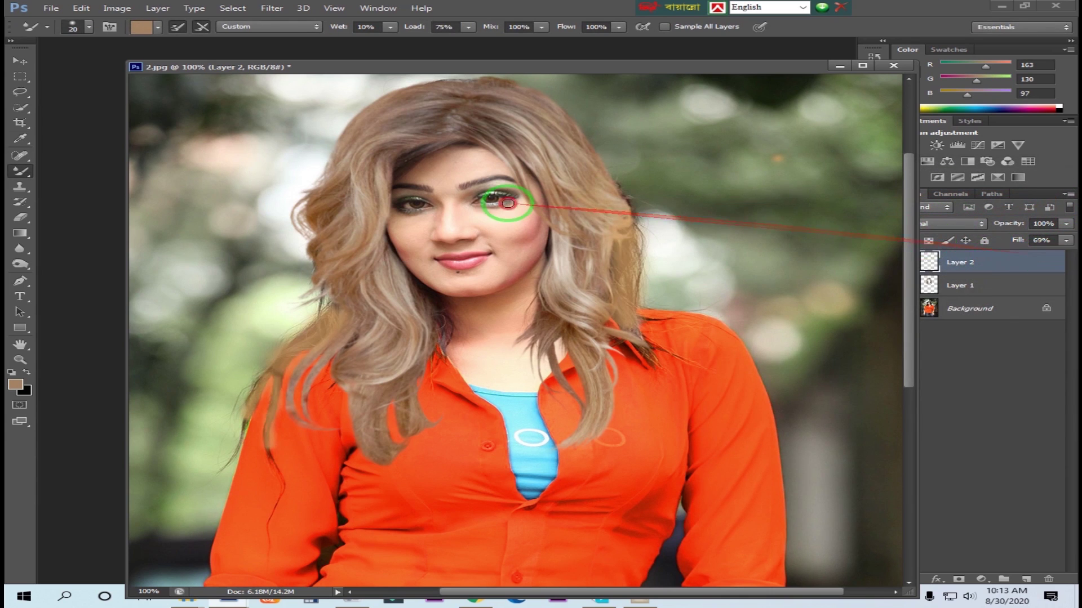
key("z")
left_click(580, 212, "alt")
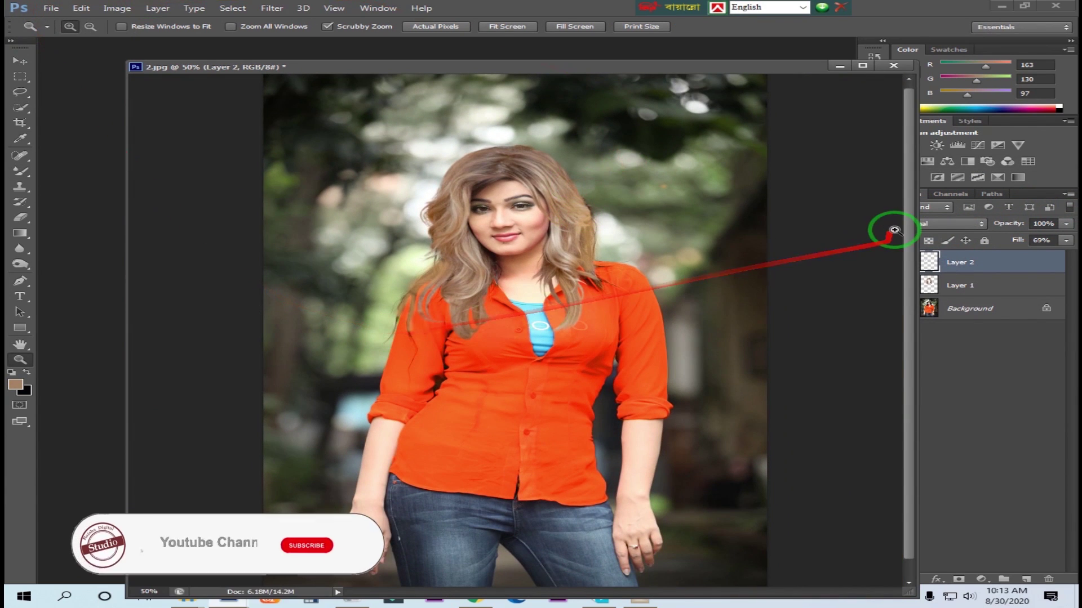
left_click(557, 214)
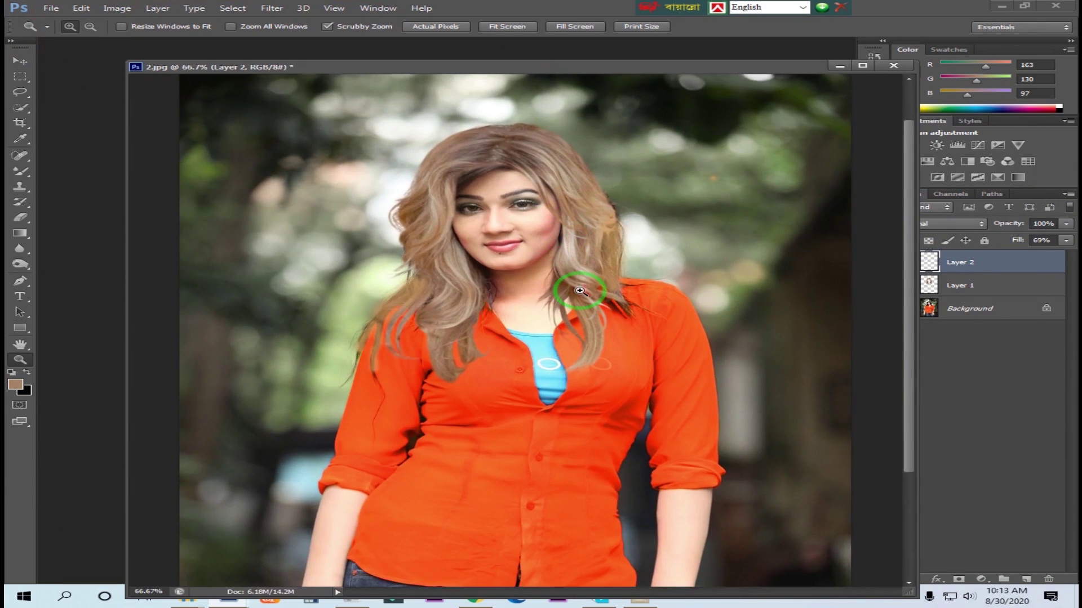
left_click(586, 283)
left_click_drag(583, 210, 599, 267)
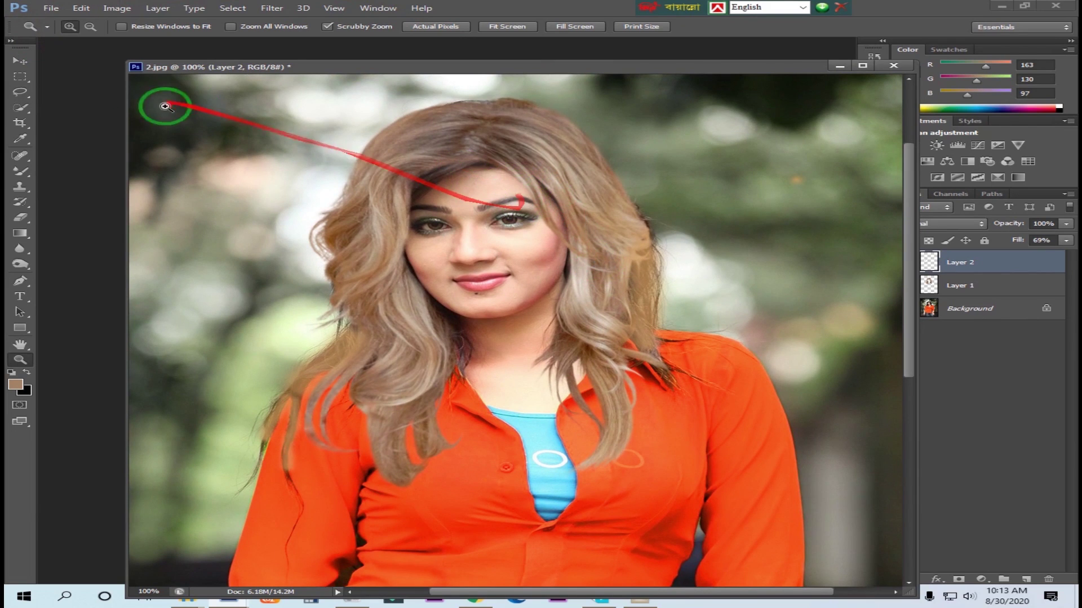
Step: Warp the hair on Layer 1, nudging its right-hand locks and pulling its lower-right corner down and outward over the shirt
left_click(20, 60)
right_click(504, 137)
left_click(527, 140)
left_click(981, 287)
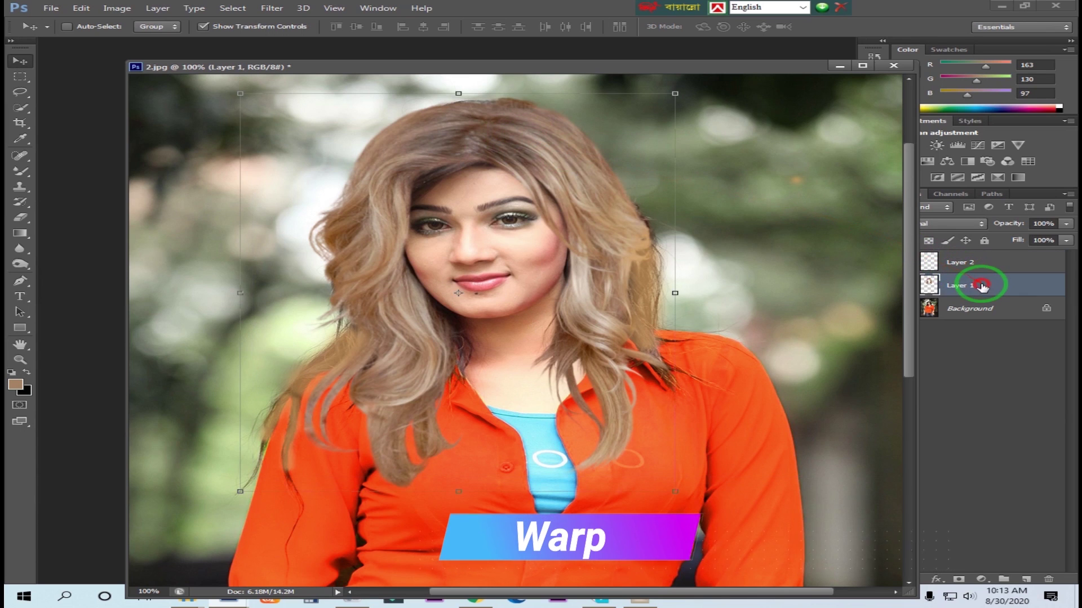
left_click(458, 93)
right_click(458, 93)
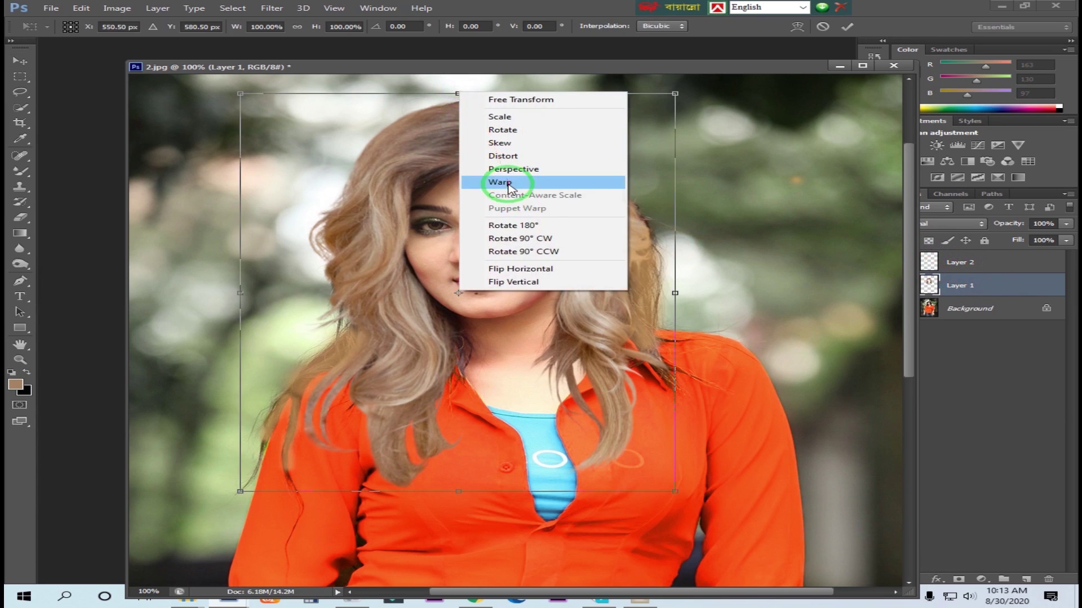
left_click(507, 182)
left_click(385, 94)
left_click_drag(678, 228, 599, 278)
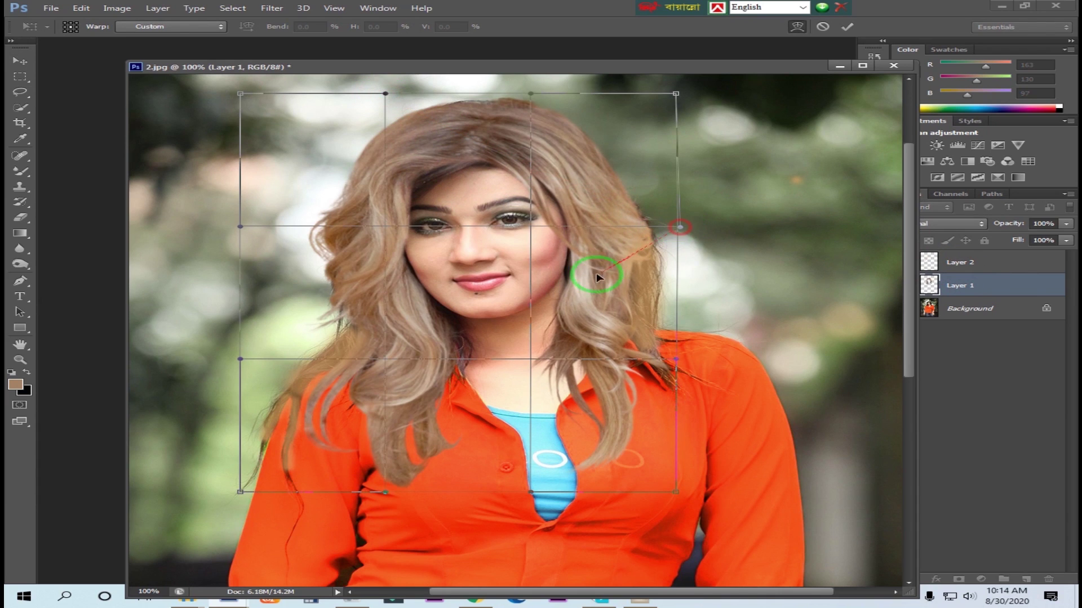
left_click_drag(579, 314, 648, 377)
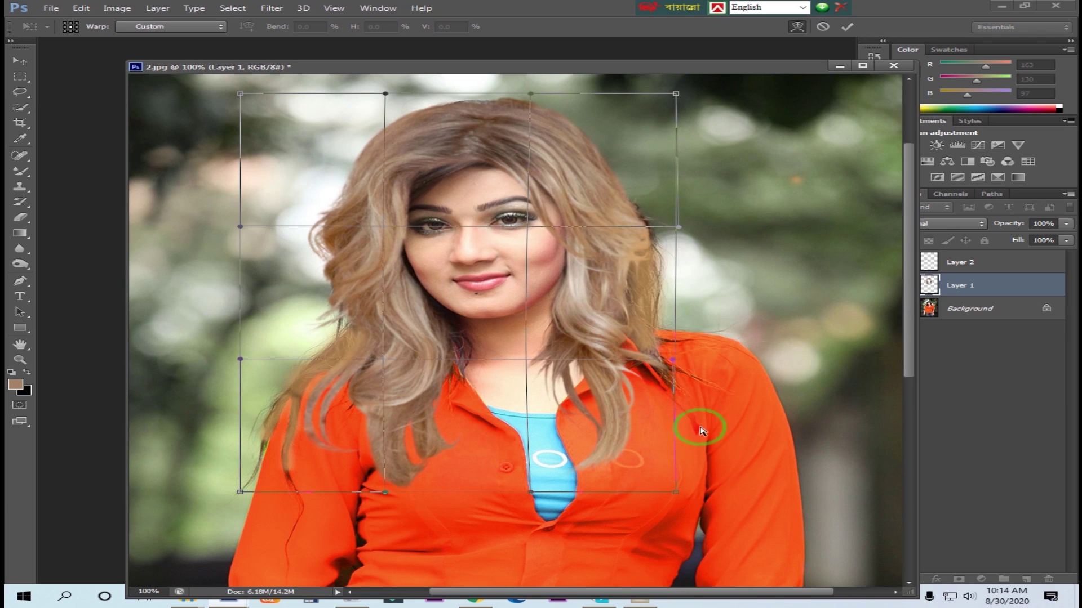
left_click_drag(676, 492, 711, 534)
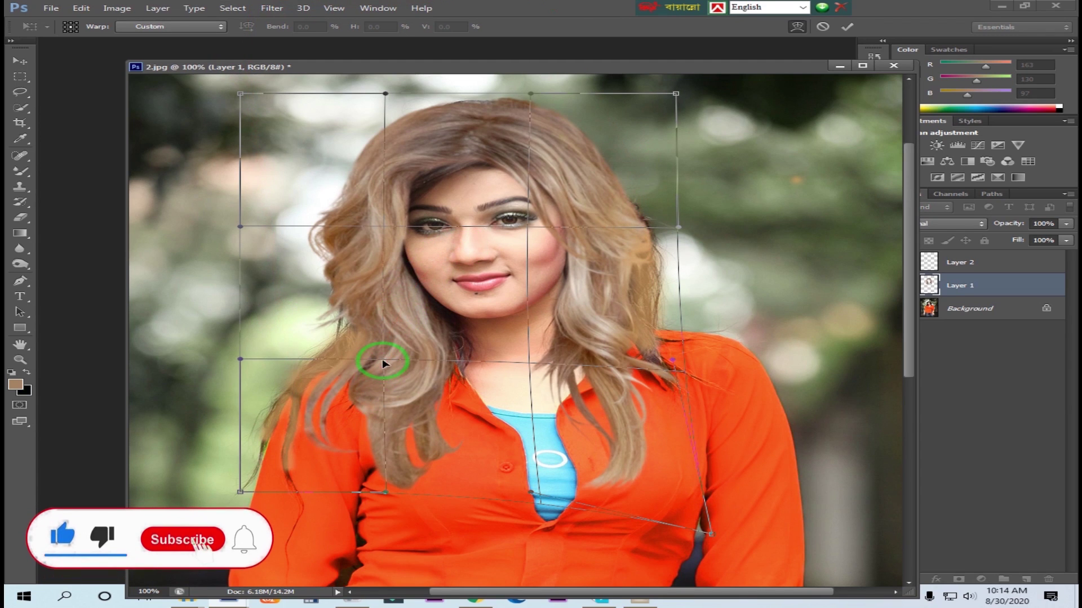
left_click_drag(384, 357, 387, 360)
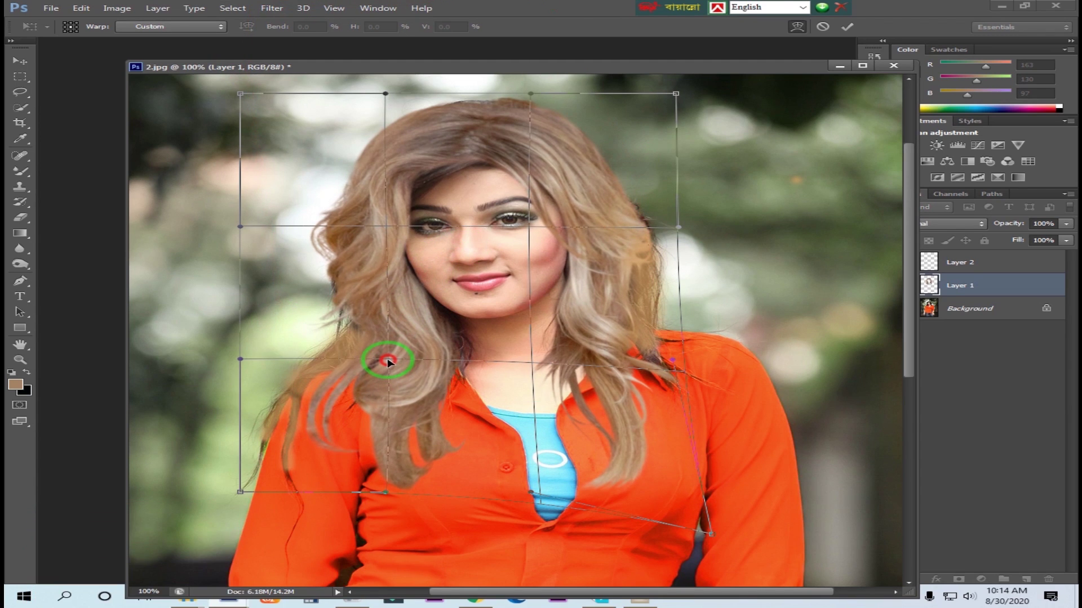
left_click(847, 31)
Step: Apply Levels to the hair on Layer 1, setting the white input to 233 and raising the black input past 33
key("z")
left_click(570, 181, "alt")
left_click(619, 280, "alt")
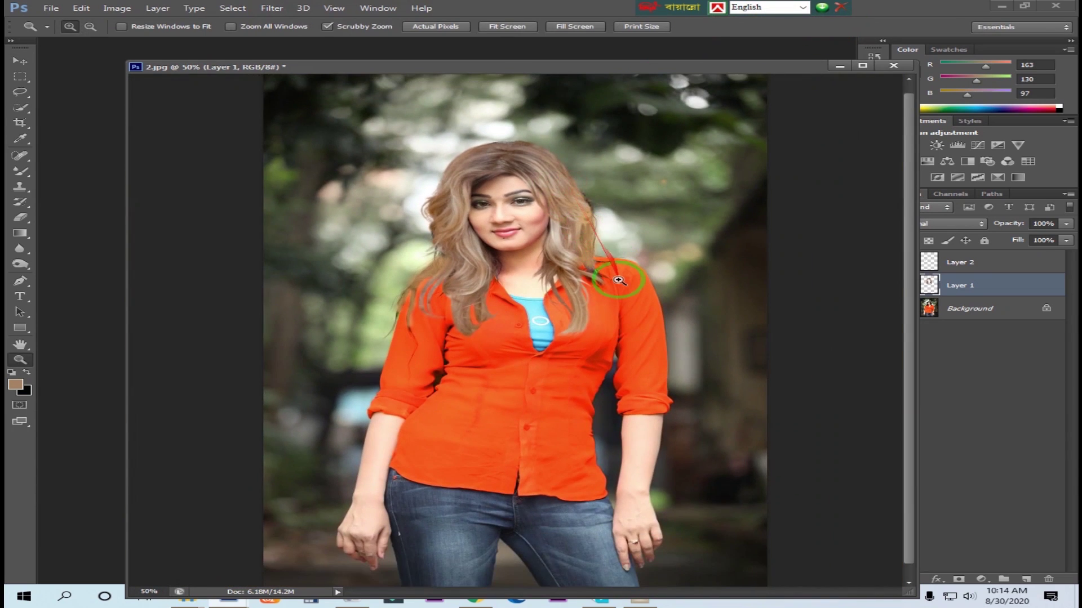
left_click(615, 256)
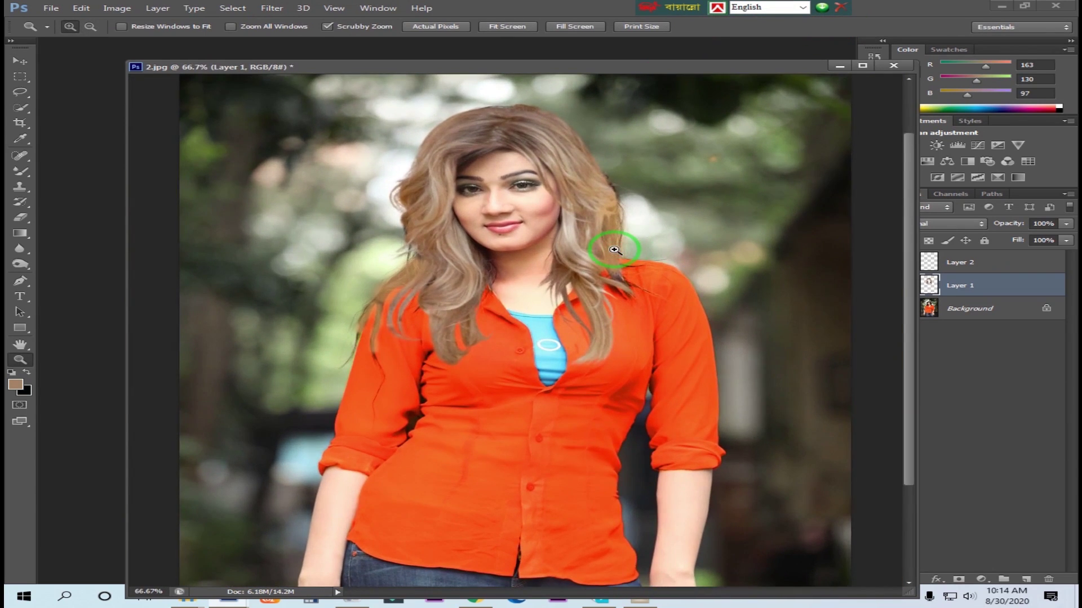
left_click(613, 241, "alt")
left_click_drag(672, 67, 596, 81)
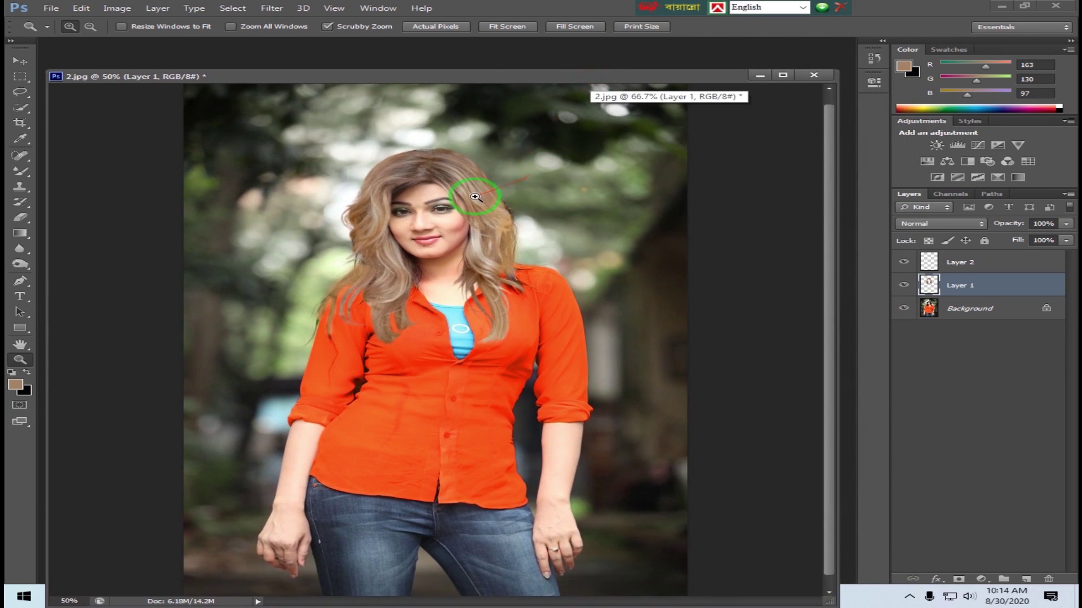
left_click(20, 61)
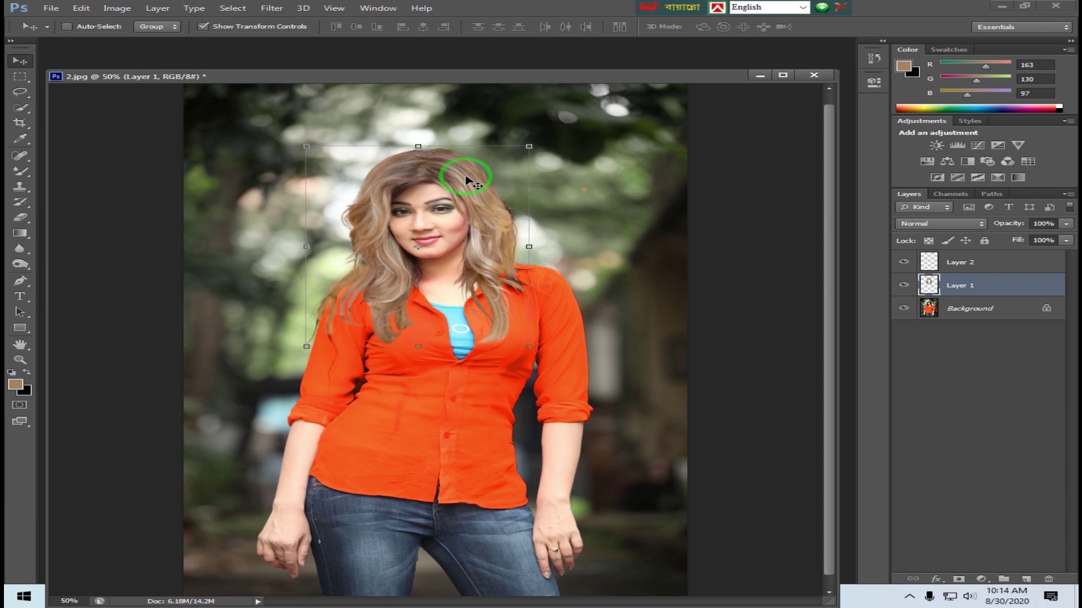
key("ctrl+l")
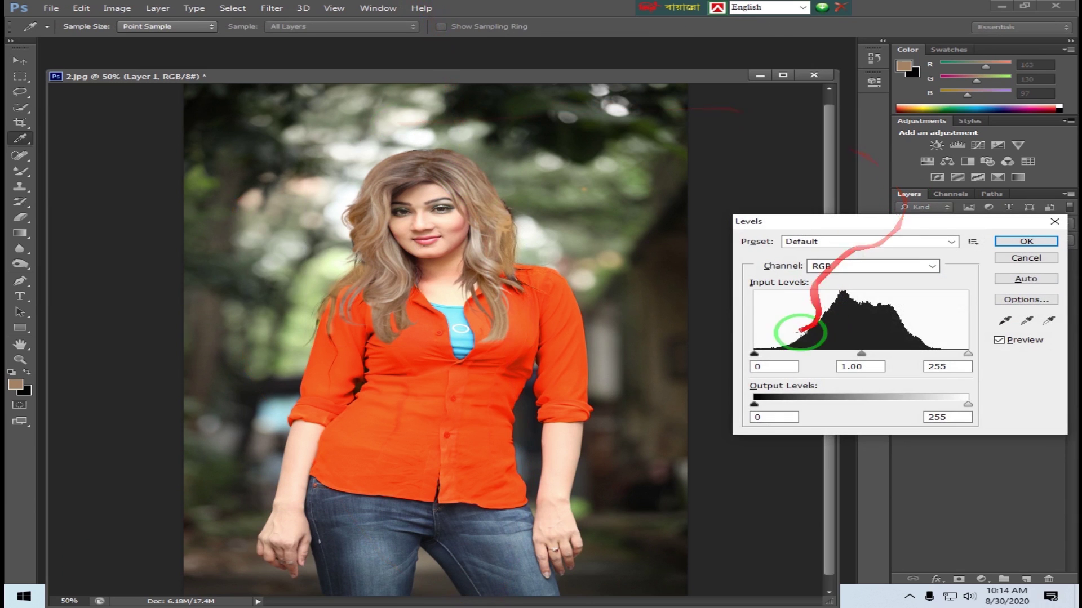
left_click_drag(754, 354, 778, 356)
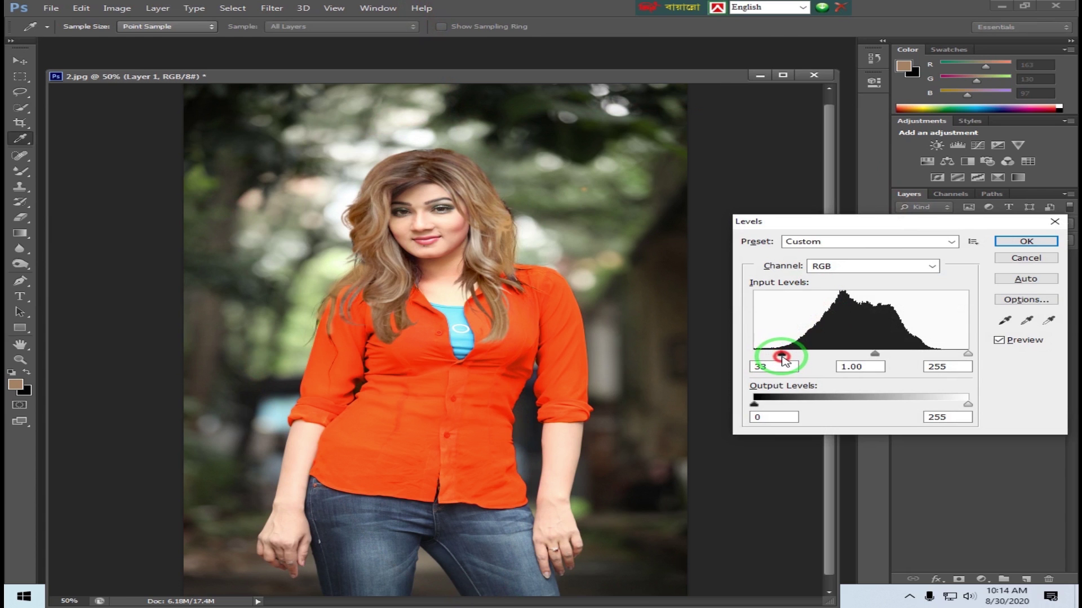
left_click_drag(968, 354, 950, 355)
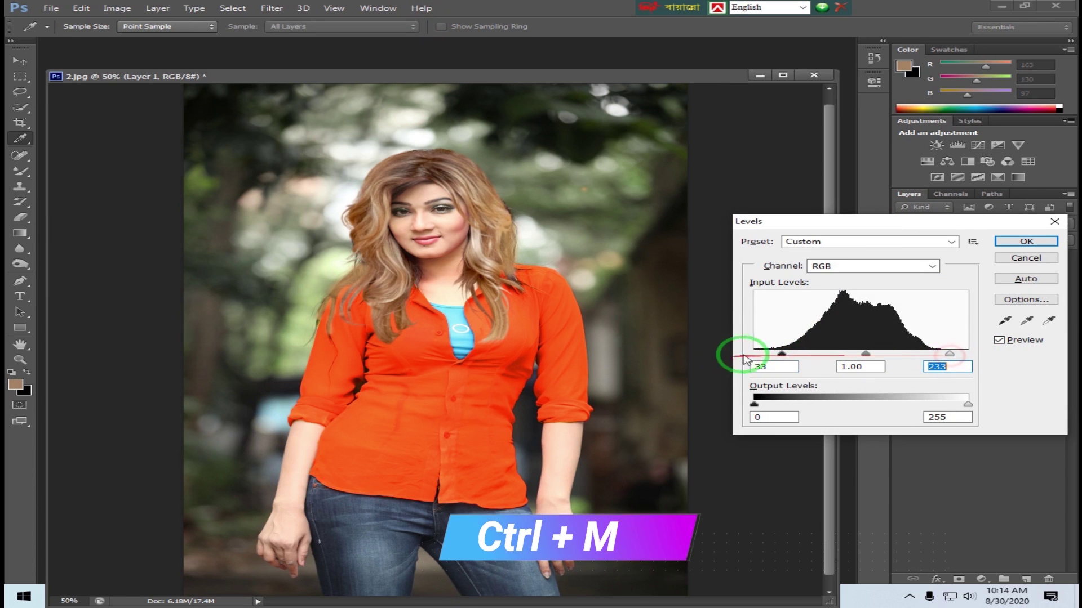
left_click_drag(781, 353, 811, 357)
key("Return")
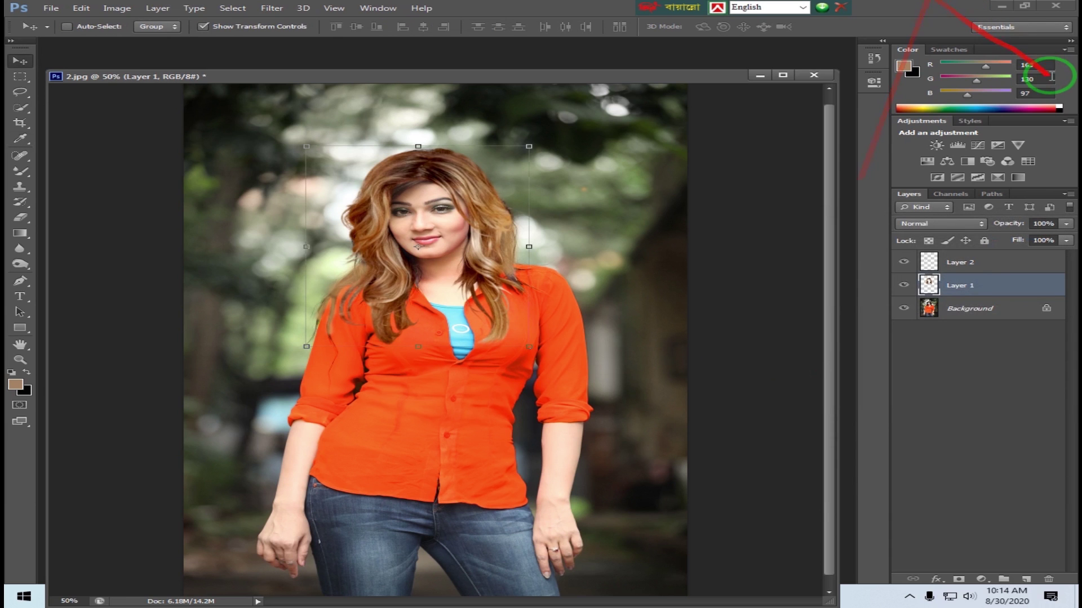
Step: Apply Curves to Layer 1 with RGB points at input 137, output 125 and input 187, output 179
key("ctrl+m")
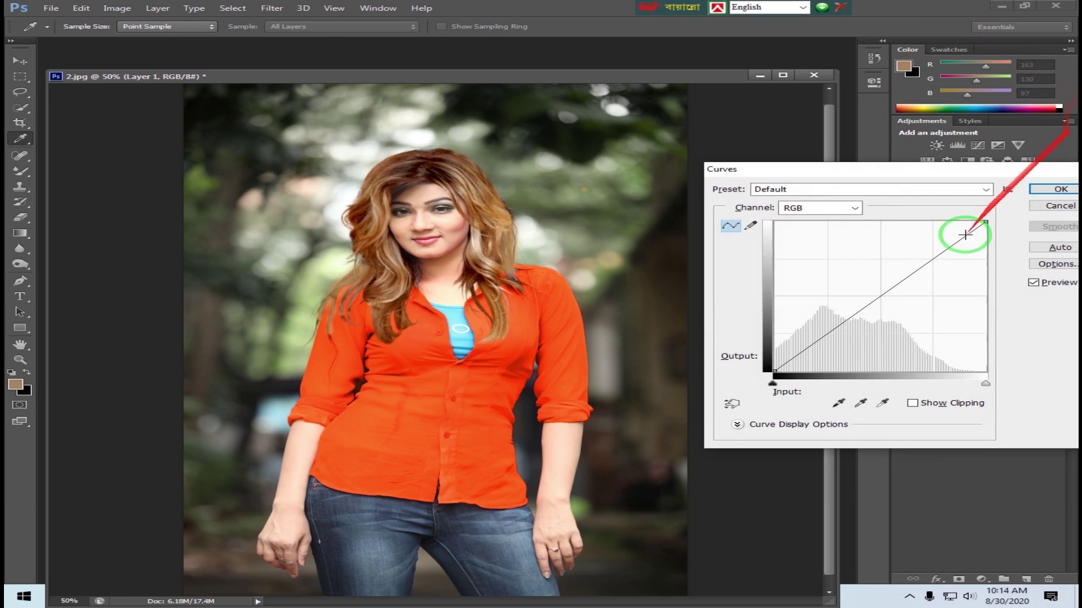
left_click(886, 294)
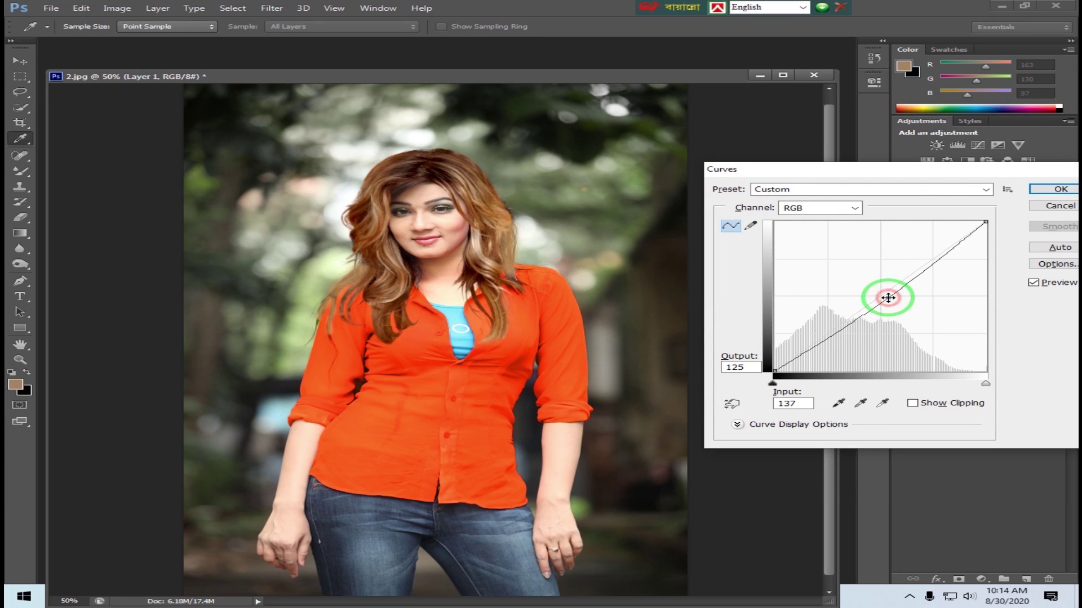
left_click(928, 269)
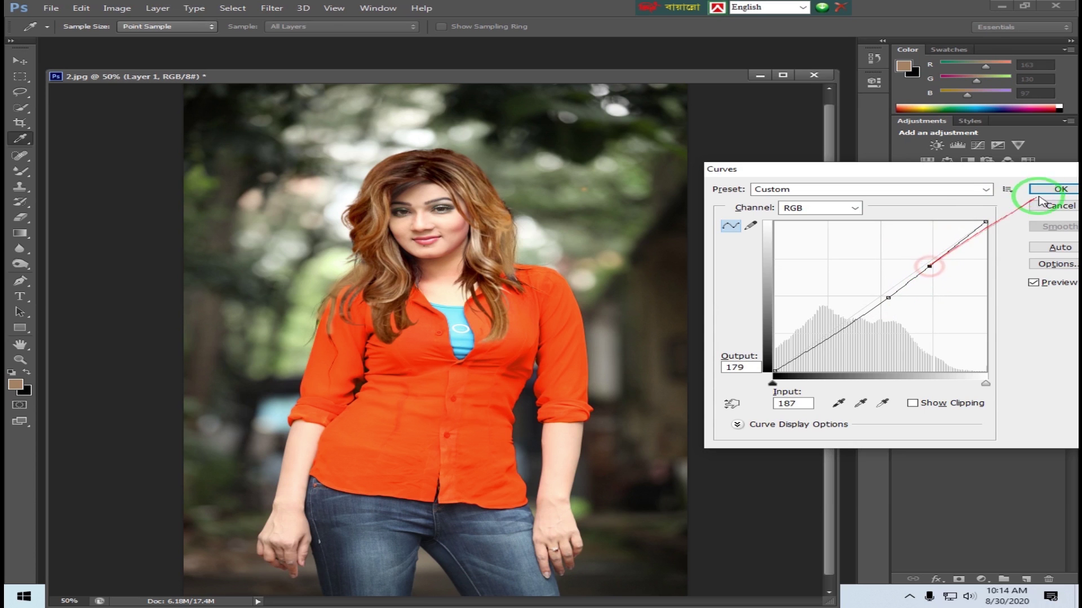
left_click(1052, 189)
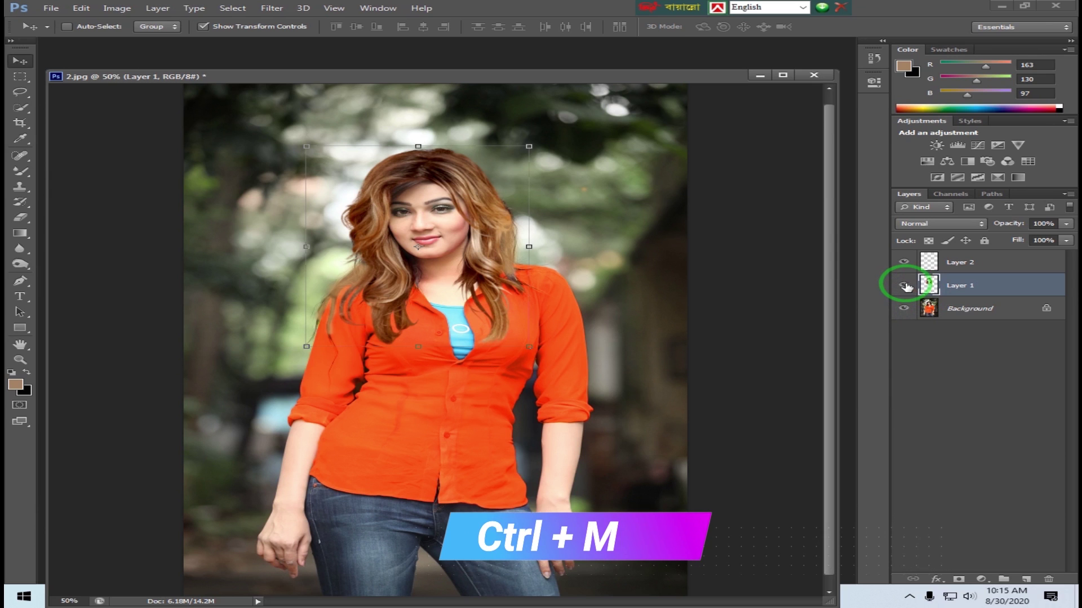
Step: Apply Curves to the Background, slightly lowering the darker RGB midtones and anchoring the curve near input 151, output 152
left_click(968, 308)
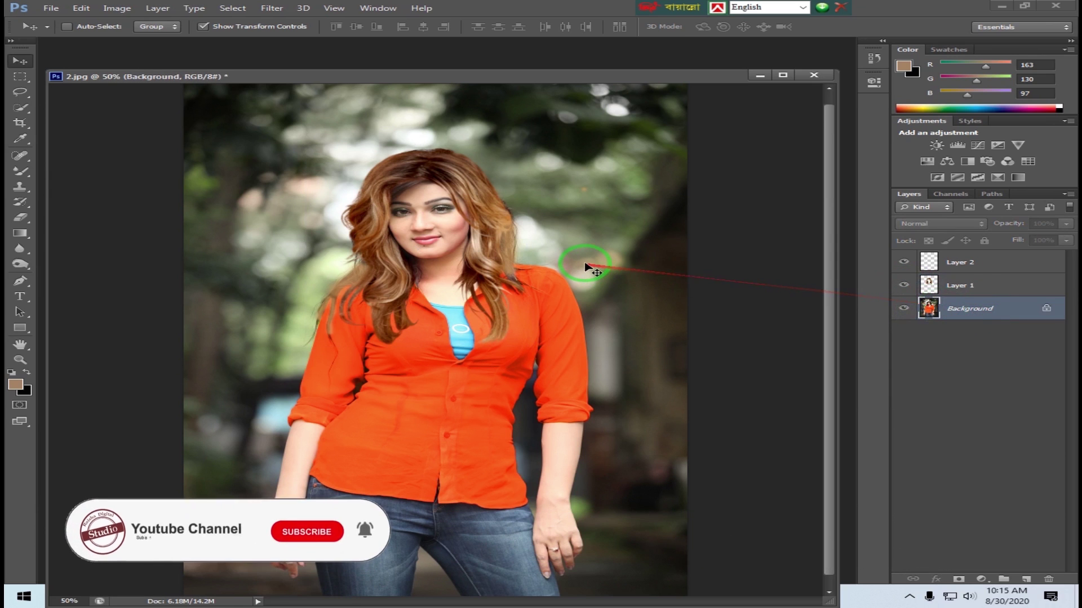
key("ctrl+m")
left_click(856, 314)
left_click(899, 281)
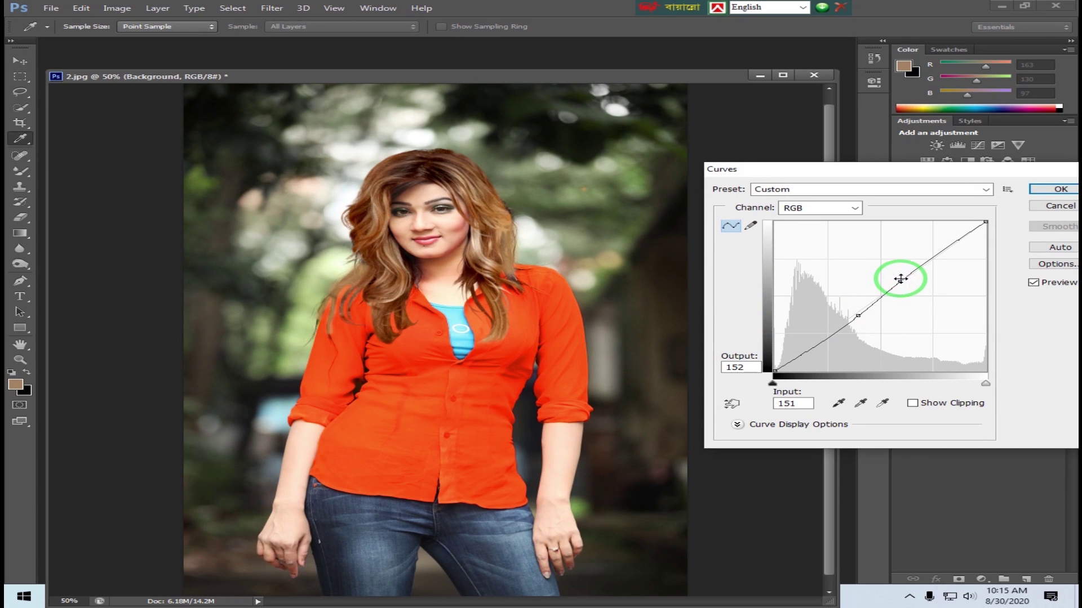
key("Return")
Step: Select the skin of both forearms and hands on the Background with the Magic Wand at tolerance 32
key("z")
left_click(642, 193)
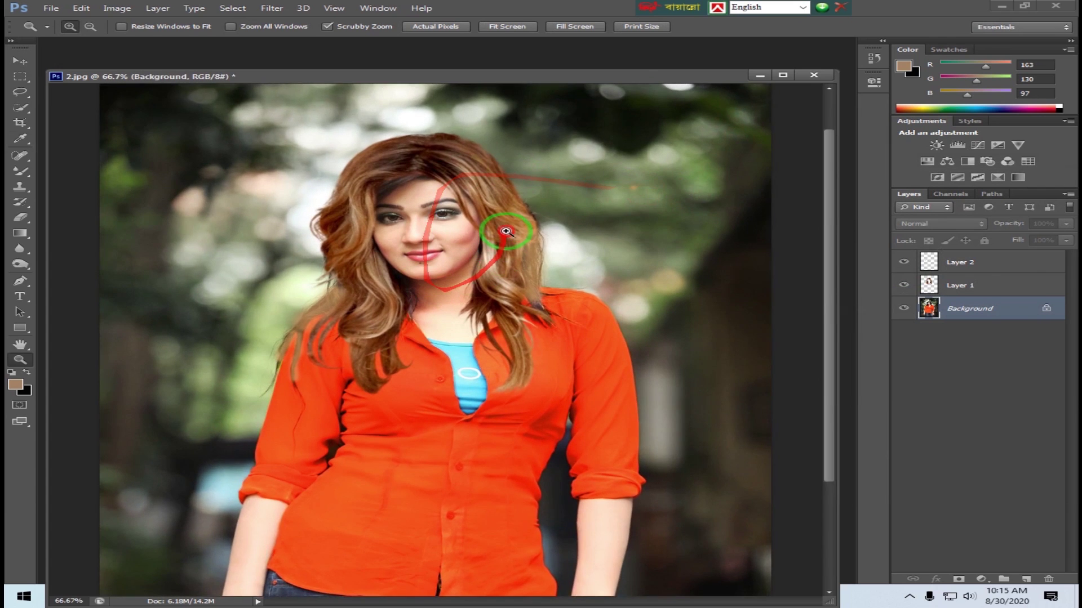
left_click(506, 231)
left_click_drag(479, 291, 492, 255)
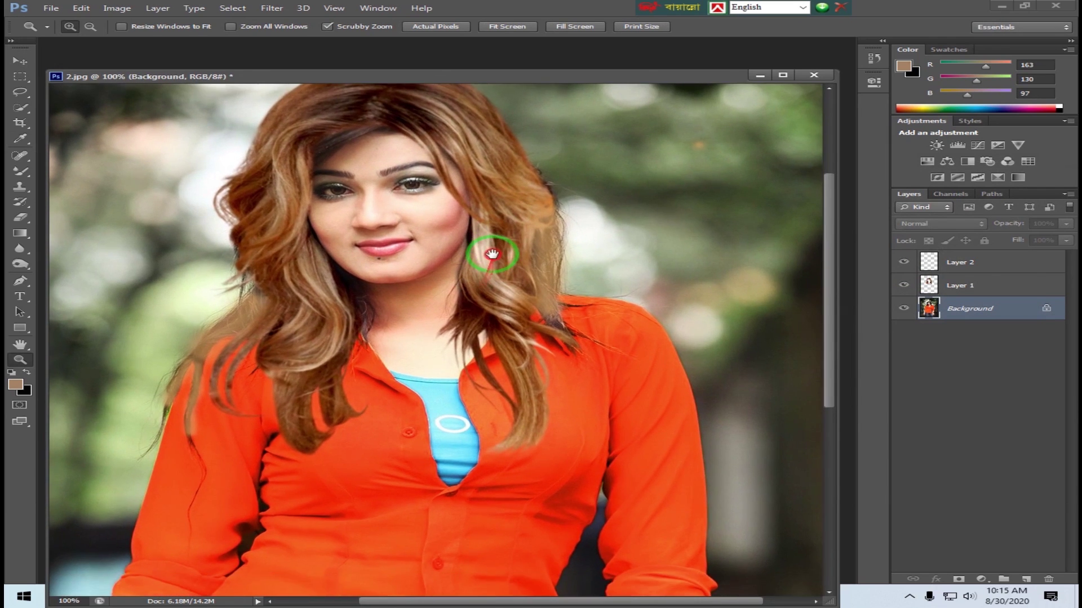
left_click(493, 255, "alt")
left_click(495, 257, "alt")
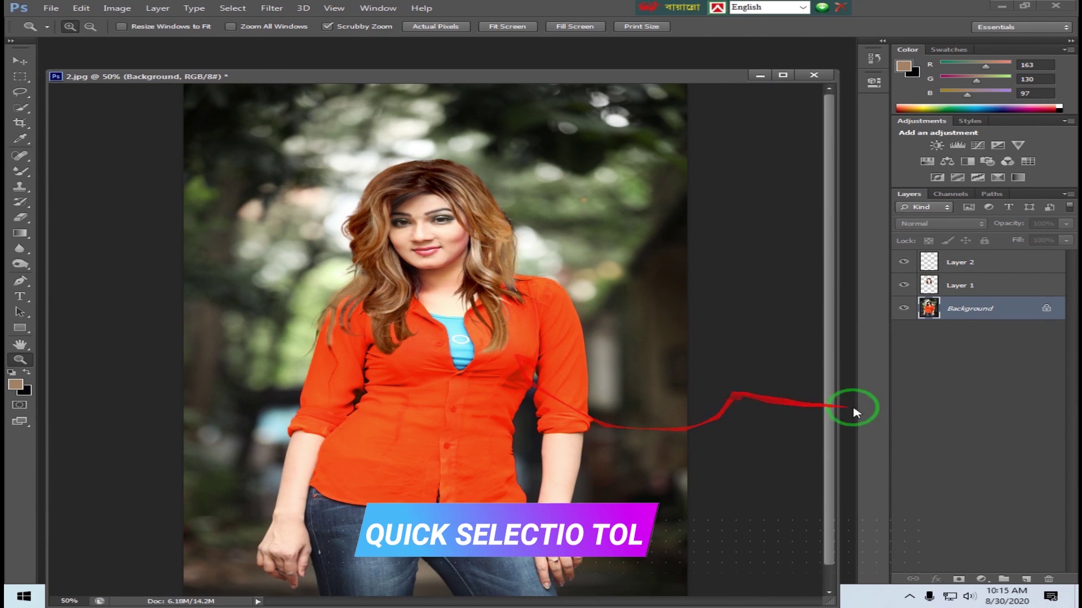
left_click(459, 468)
left_click(462, 450)
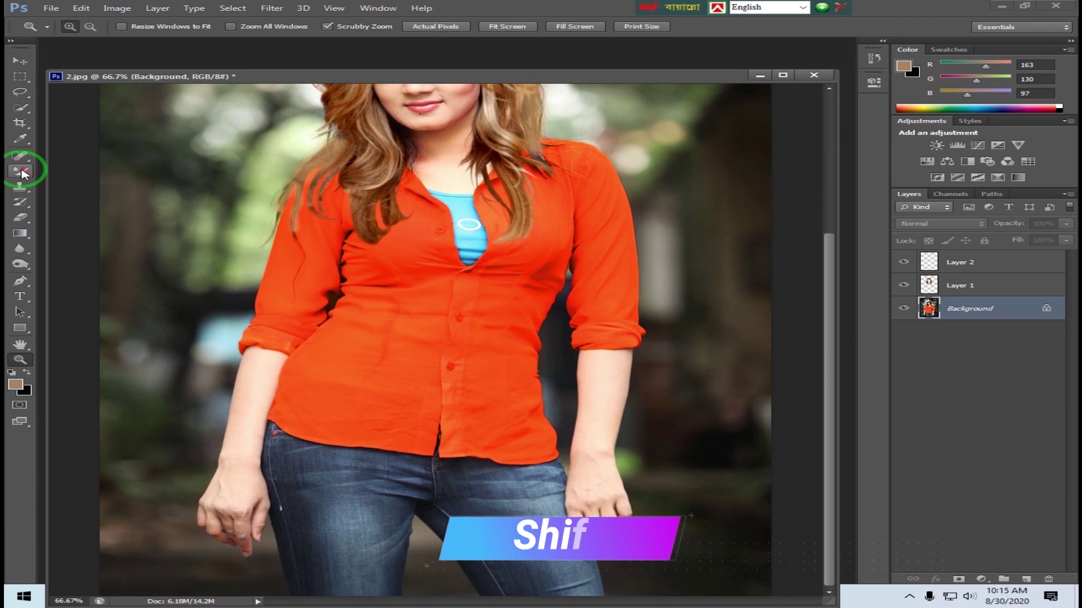
left_click(21, 106)
left_click(72, 116)
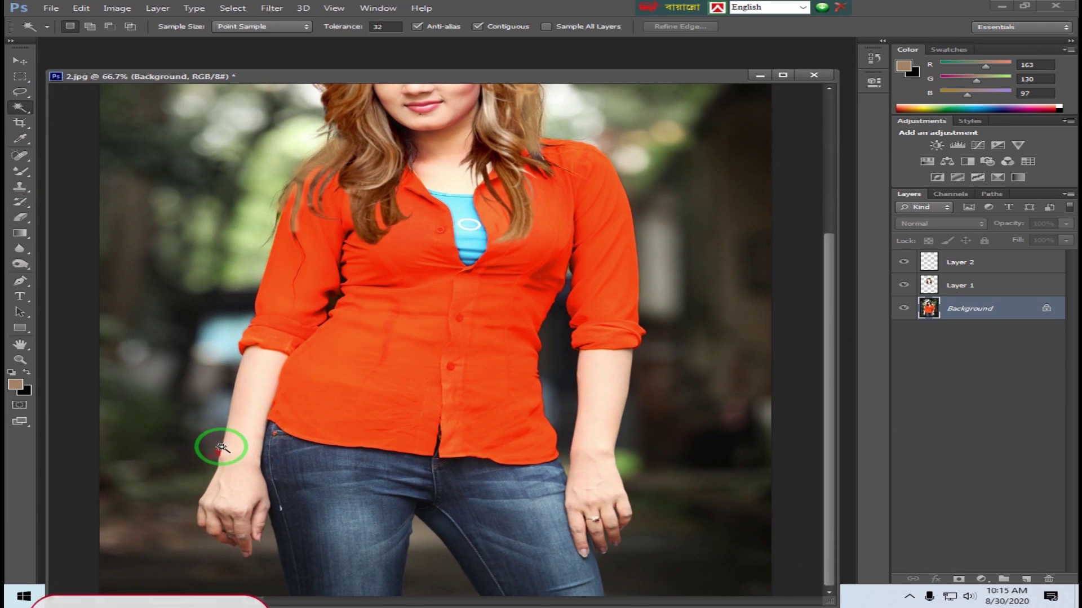
left_click(241, 442, "shift")
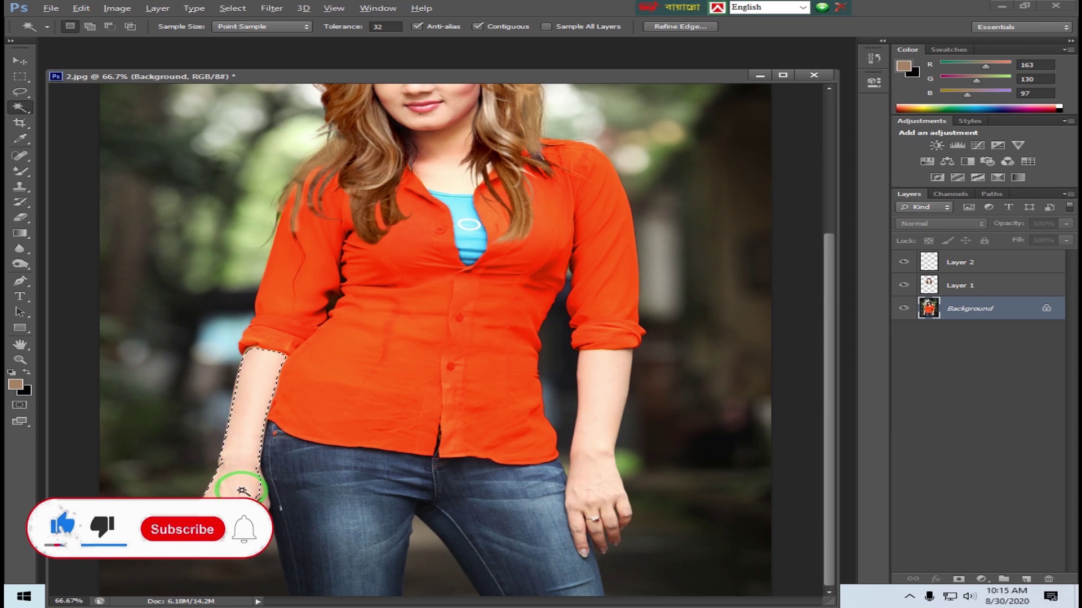
left_click(596, 431, "shift")
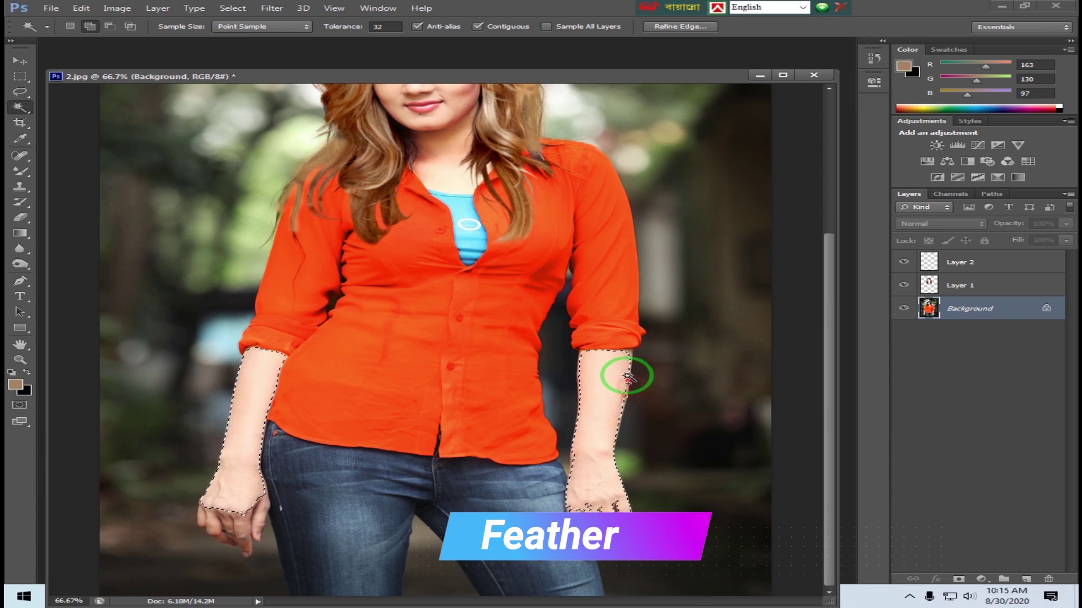
Step: Feather the forearm selection by 2 pixels
right_click(623, 356)
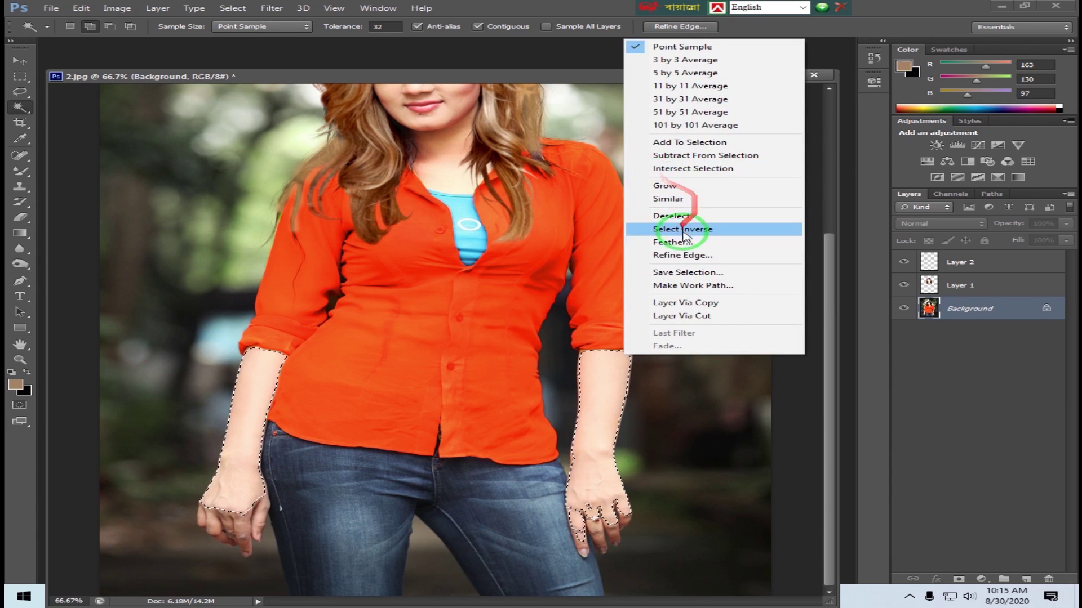
left_click(682, 241)
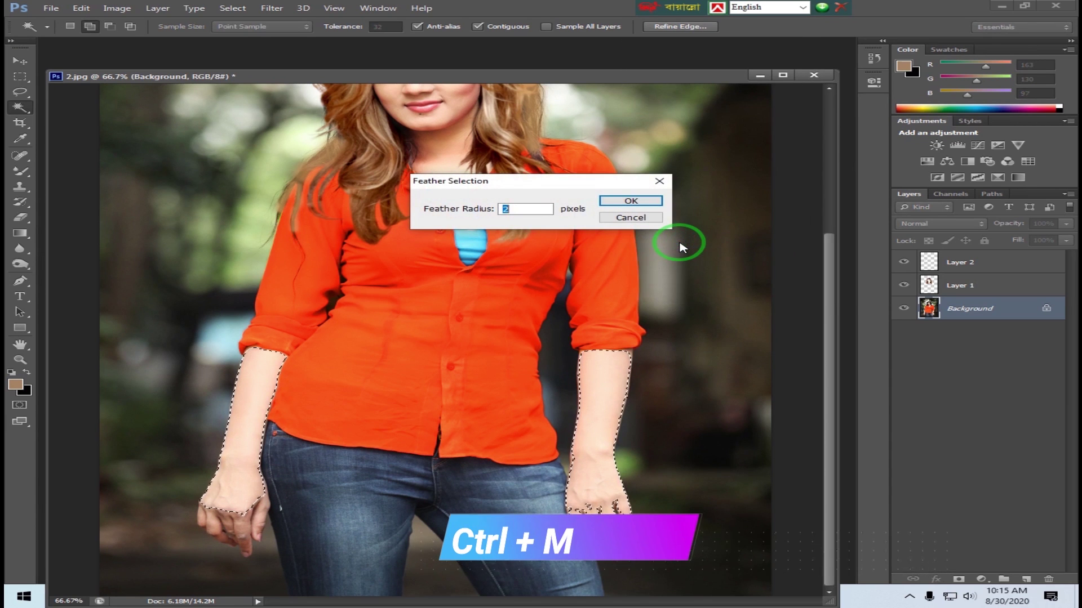
left_click(631, 201)
Step: Darken the selected arms with Curves, setting an RGB point at input 136, output 101
key("ctrl+m")
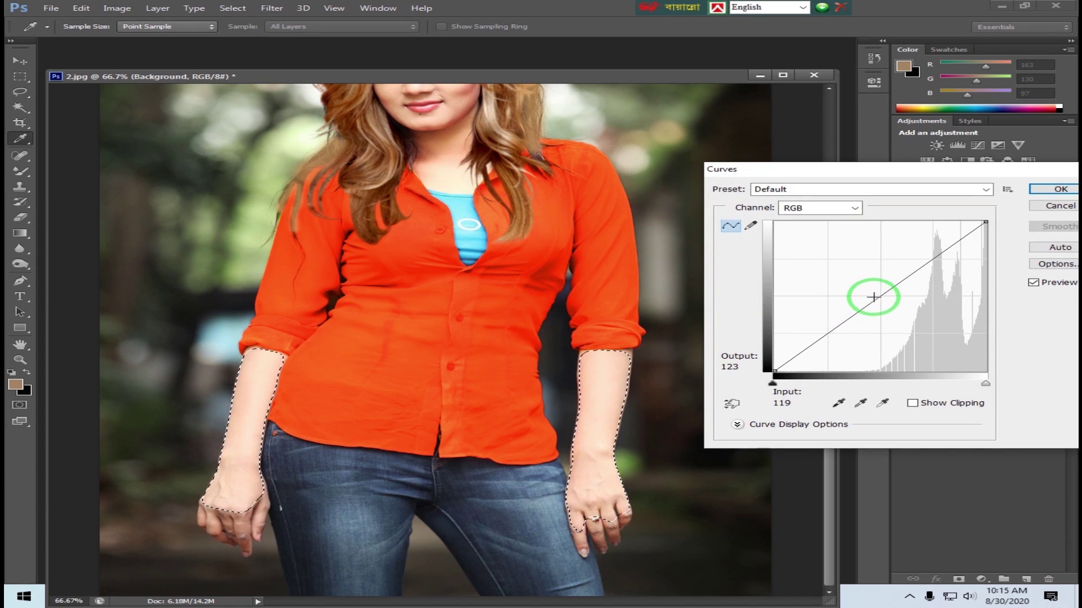
left_click_drag(879, 296, 886, 311)
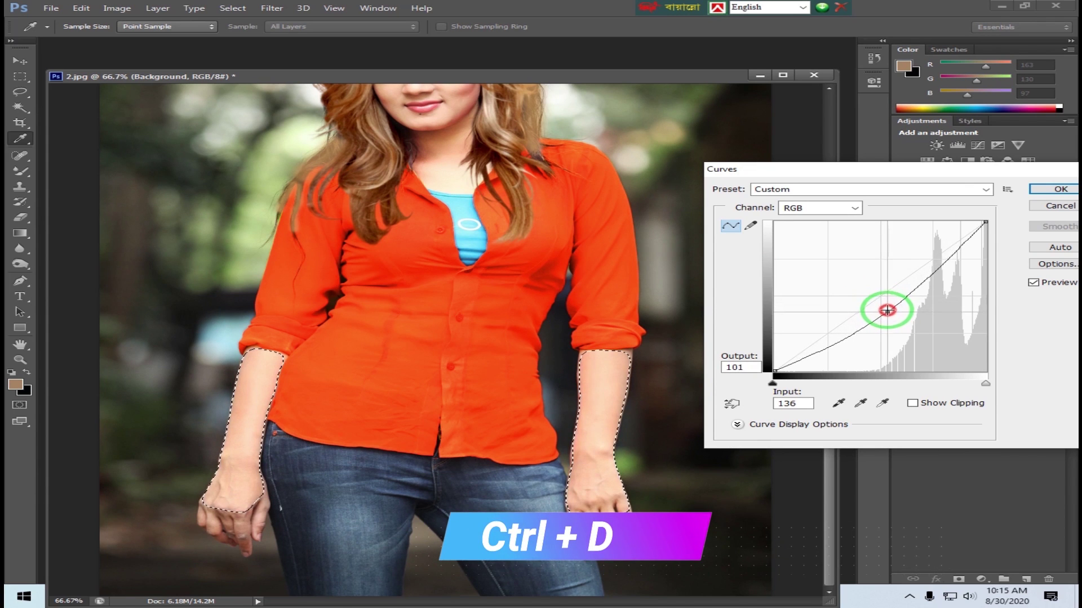
left_click(1060, 190)
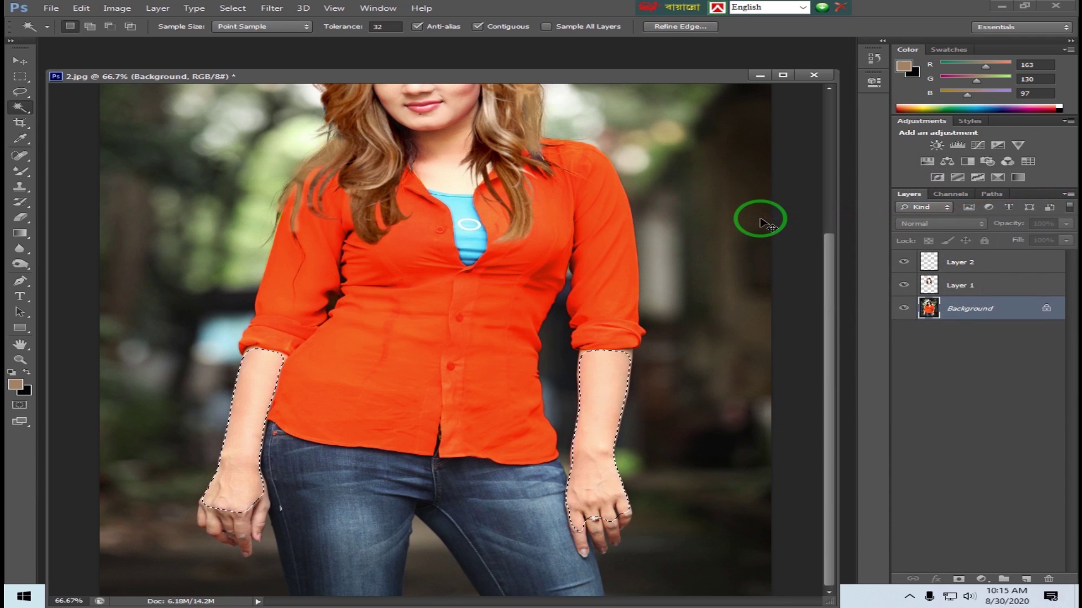
Step: Drop the arm selection and select the face and neck skin with the Magic Wand at tolerance 32
key("ctrl+d")
key("z")
left_click(520, 165)
left_click_drag(520, 165, 551, 306)
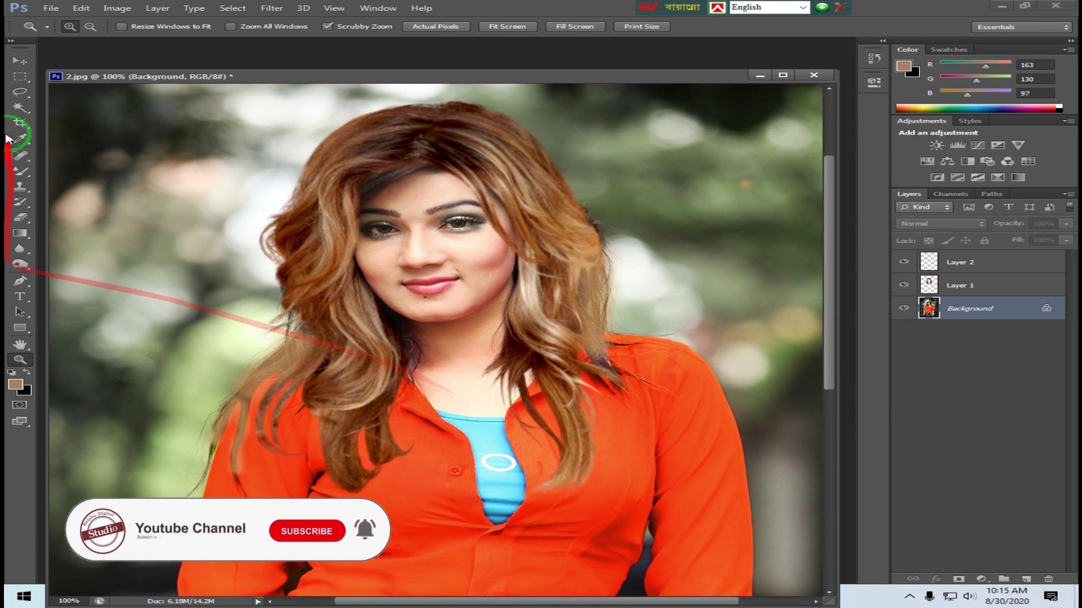
left_click(20, 107)
left_click(76, 107)
left_click(25, 105)
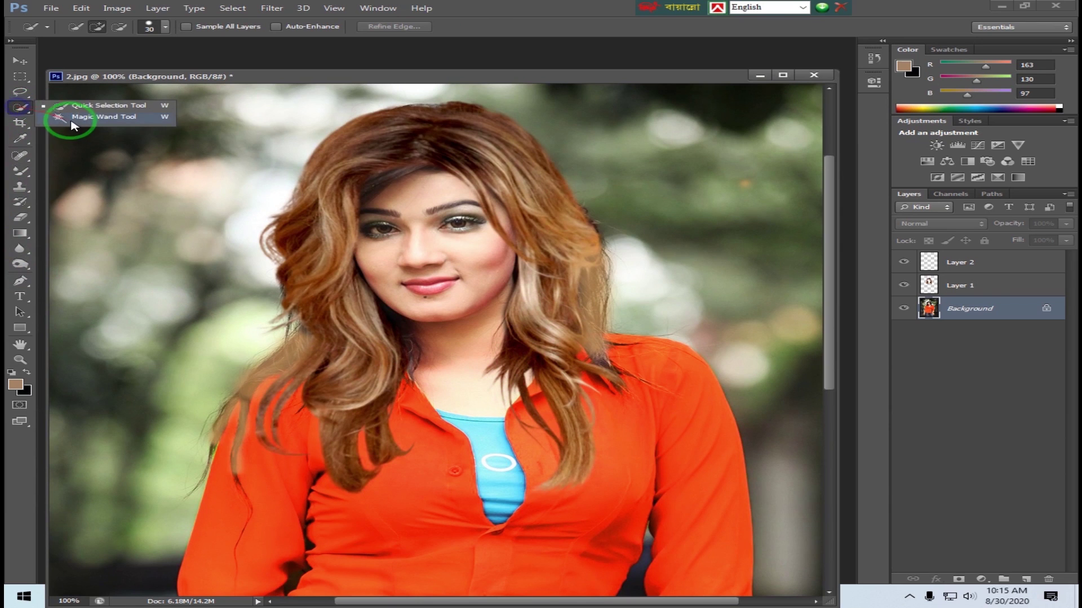
left_click(80, 120)
left_click(465, 387)
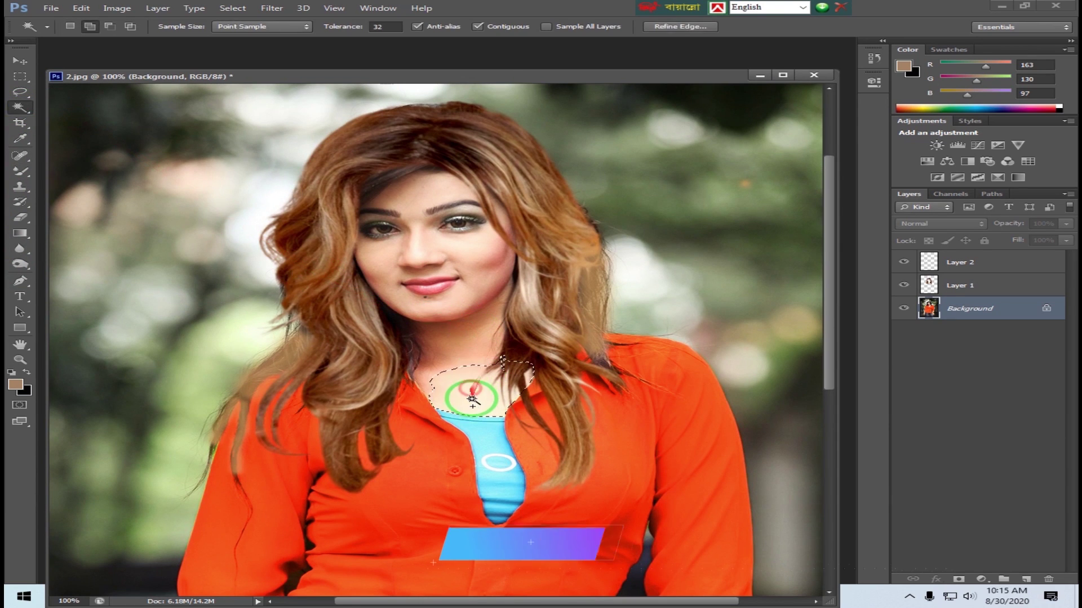
left_click(455, 255)
left_click(433, 200)
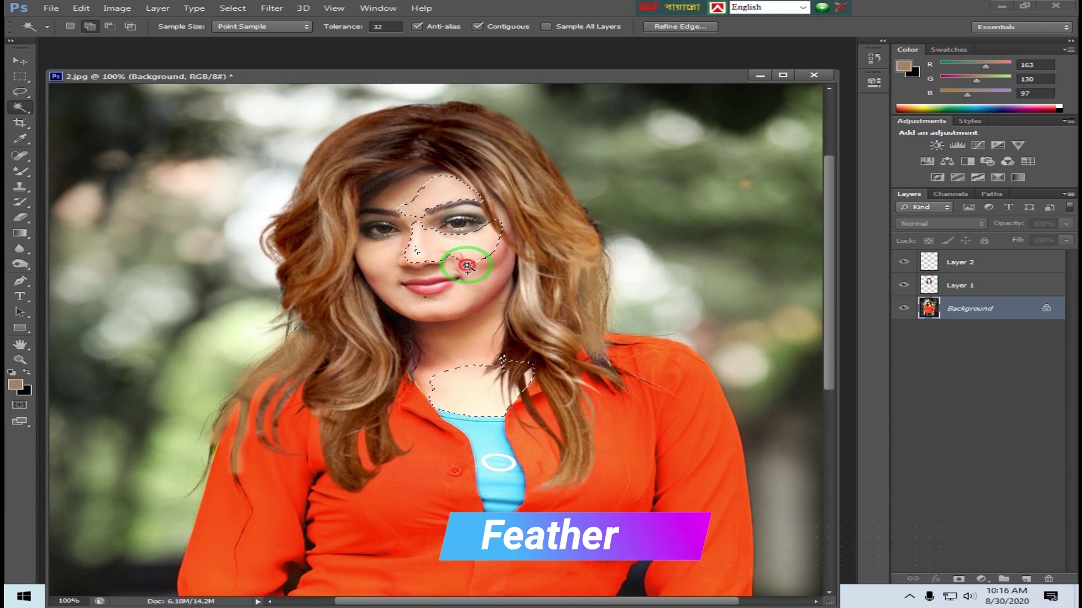
left_click(467, 265)
Step: Feather the face and neck selection by 10 pixels
right_click(459, 242)
left_click(513, 450)
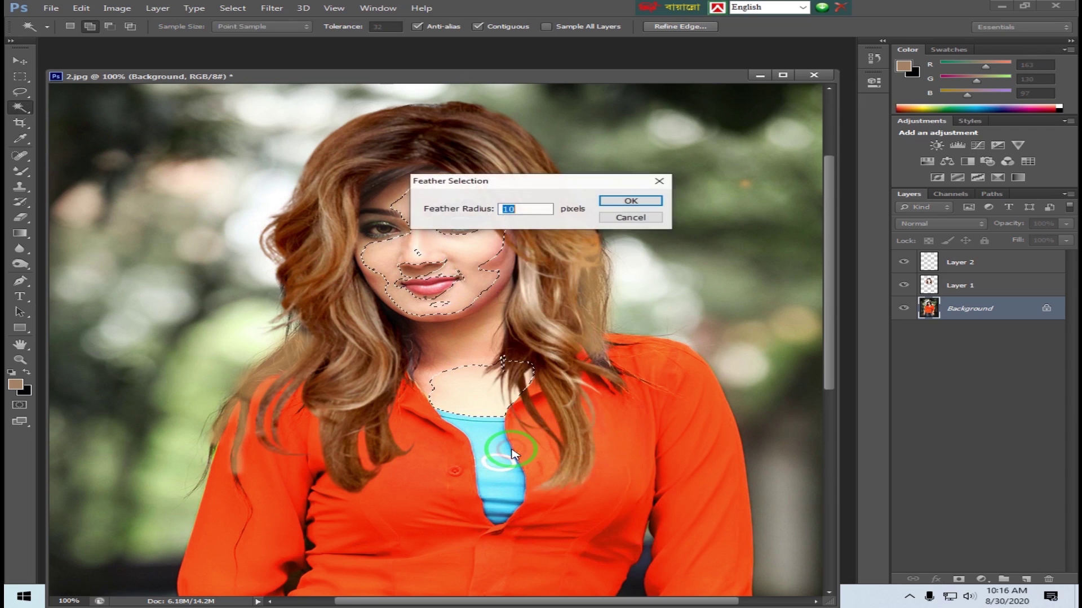
key("Return")
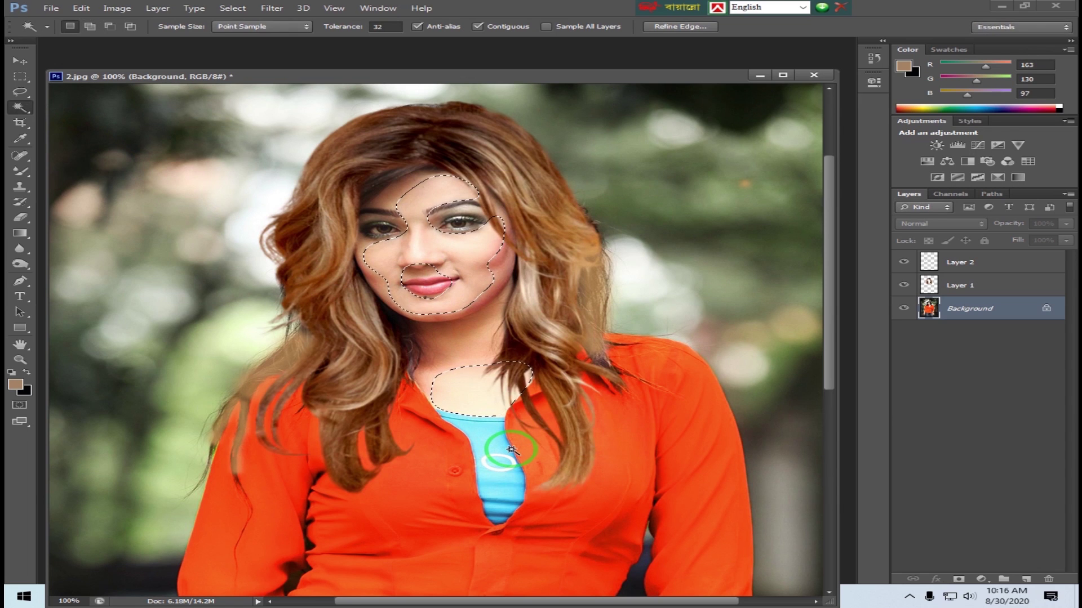
Step: Darken the selected face and neck skin with Curves, setting an RGB point at input 133, output 113
key("ctrl+m")
left_click_drag(881, 300, 885, 305)
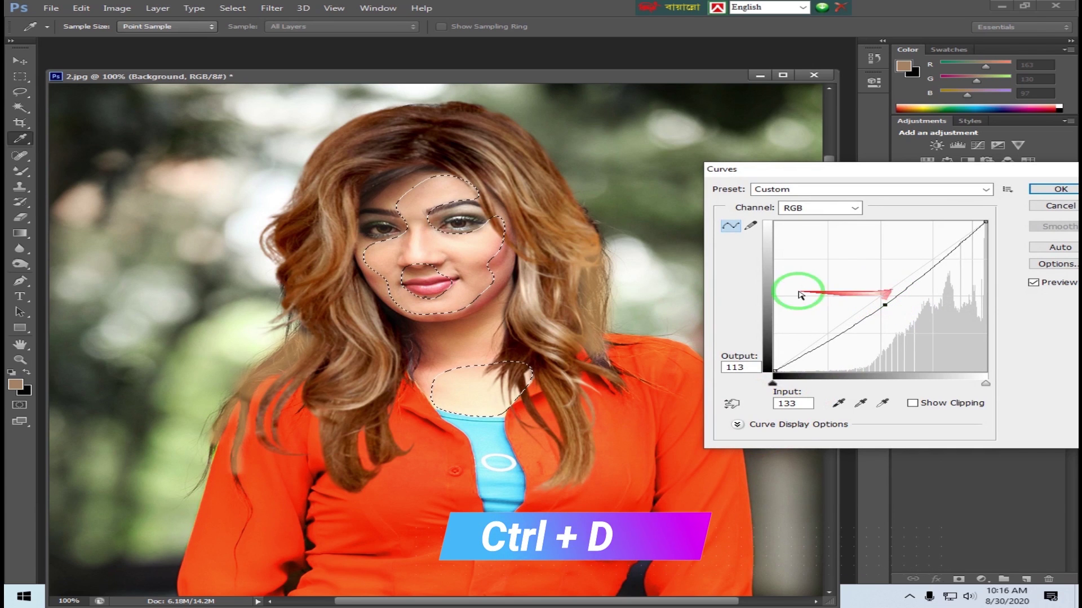
left_click(1059, 190)
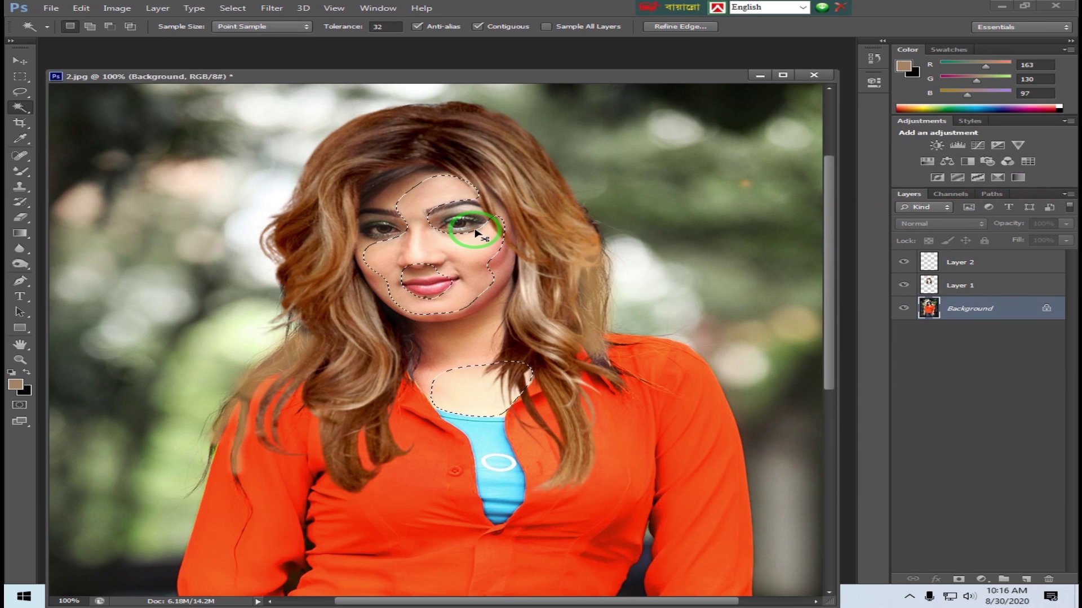
Step: Clear the face and neck selection and flatten the image into a single Background layer
key("z")
left_click(579, 311, "alt")
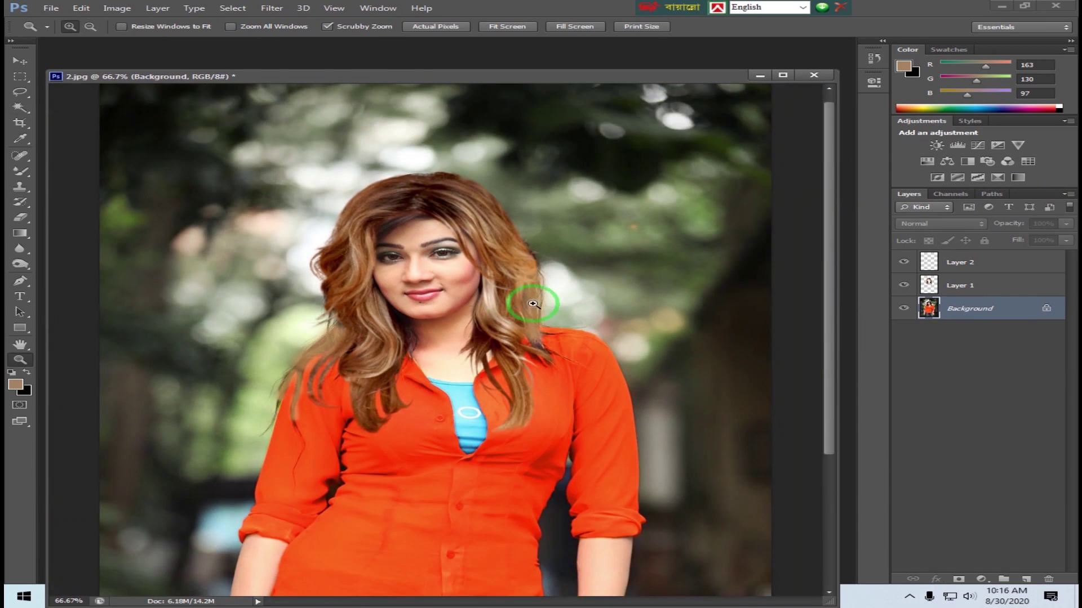
left_click_drag(530, 299, 509, 211)
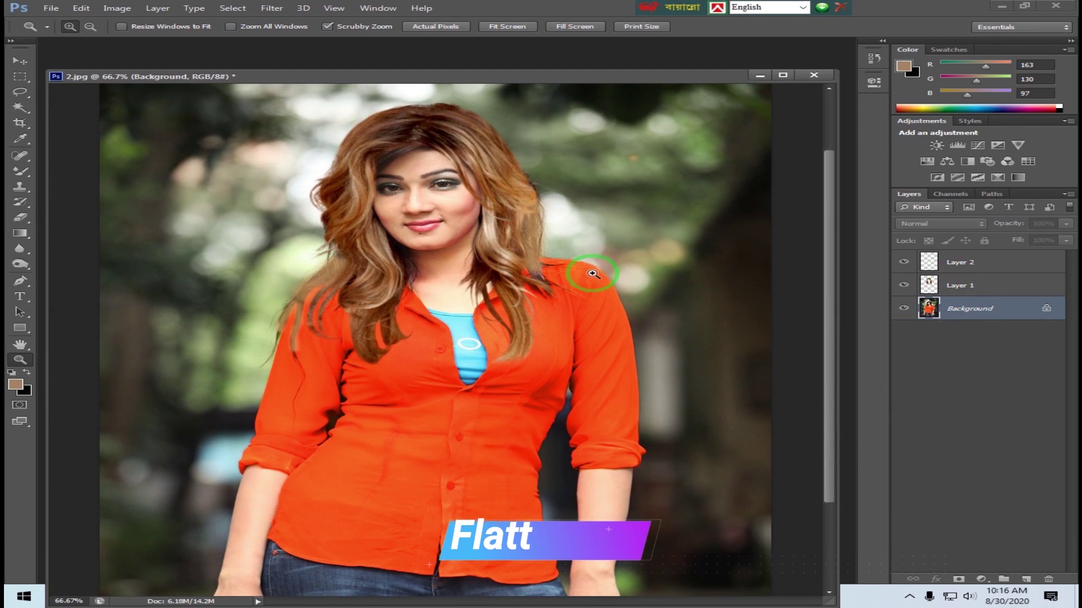
left_click(568, 288, "alt")
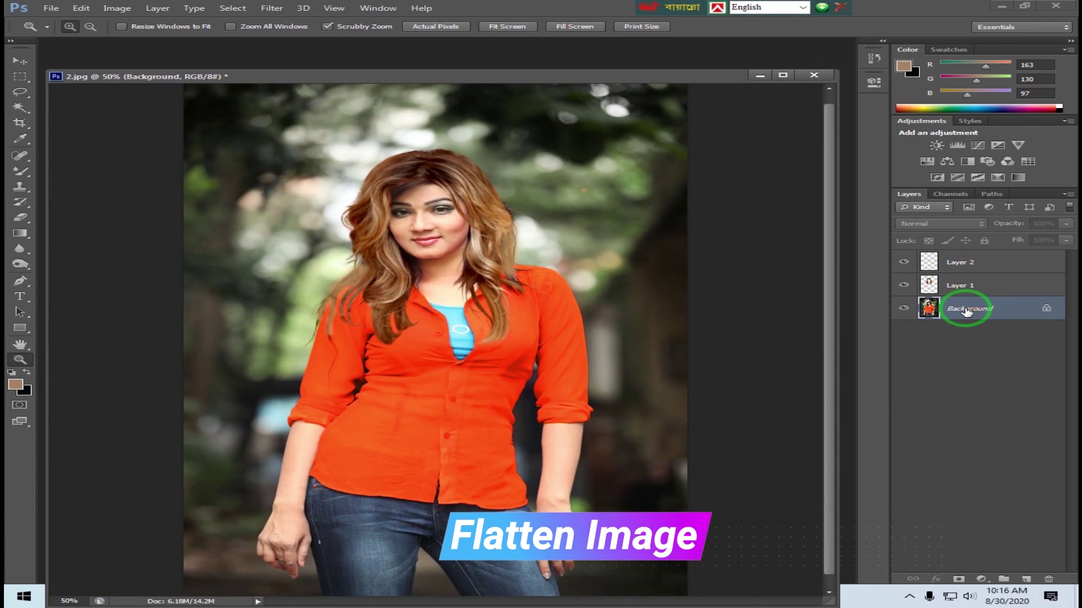
right_click(967, 311)
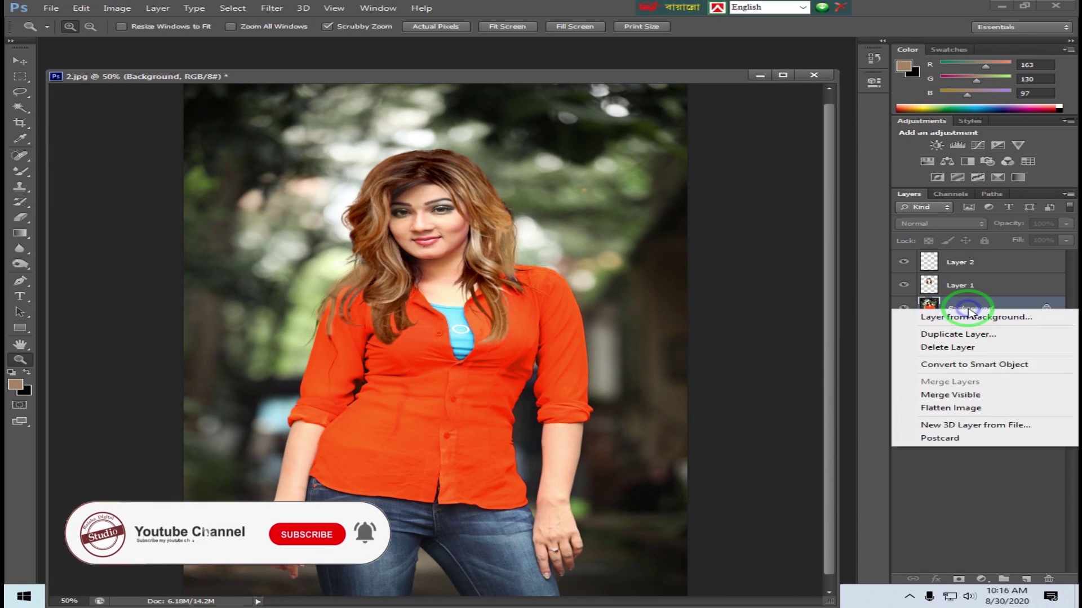
left_click(951, 412)
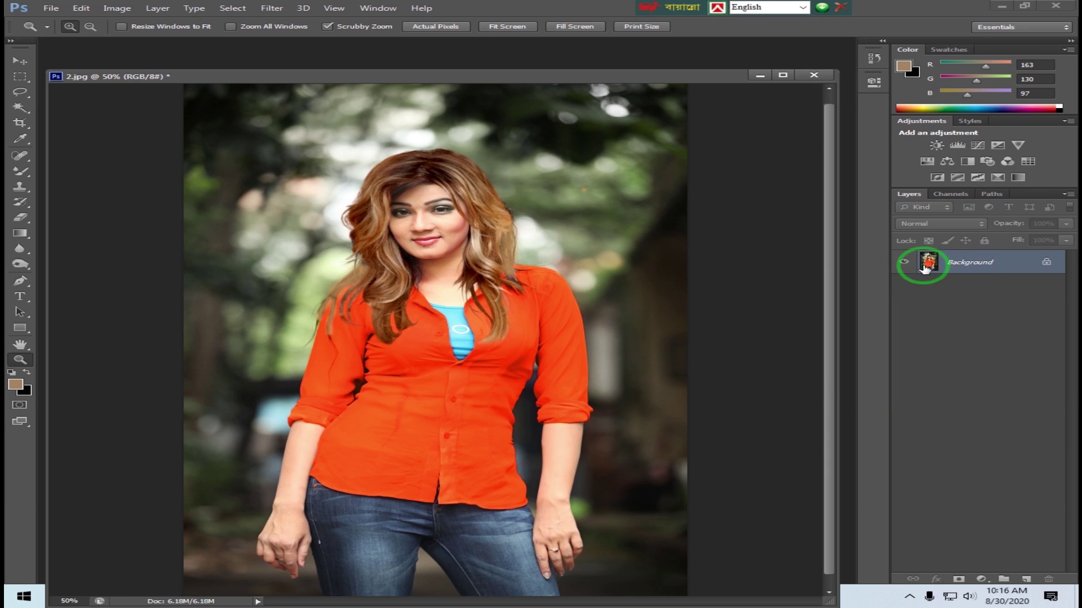
Step: Smooth the forehead skin with the Mixer Brush at Wet 10%, Load 75%, Mix 100% and Flow 100%
left_click(599, 248)
left_click(599, 249)
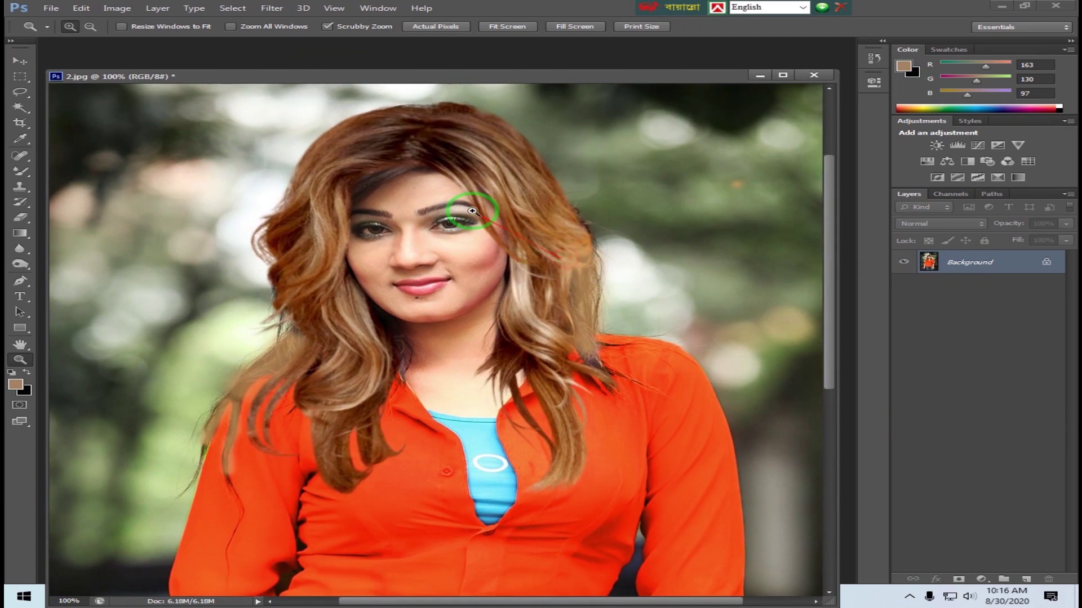
left_click(472, 211)
mouse_move(477, 212)
left_mouse_down()
mouse_move(583, 223)
mouse_move(564, 229)
left_mouse_up()
key("b")
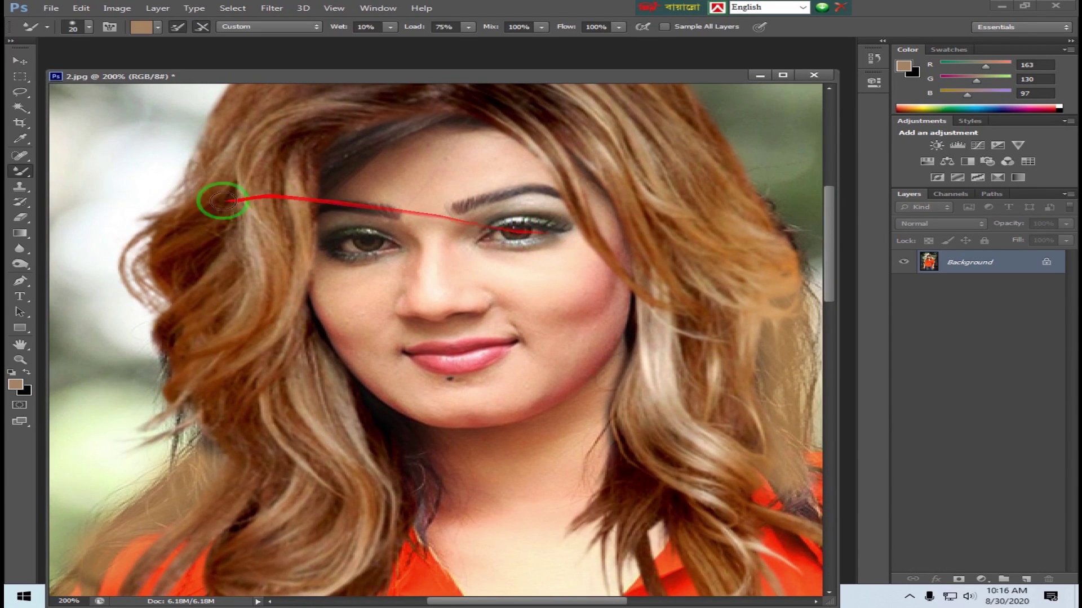
right_click(26, 170)
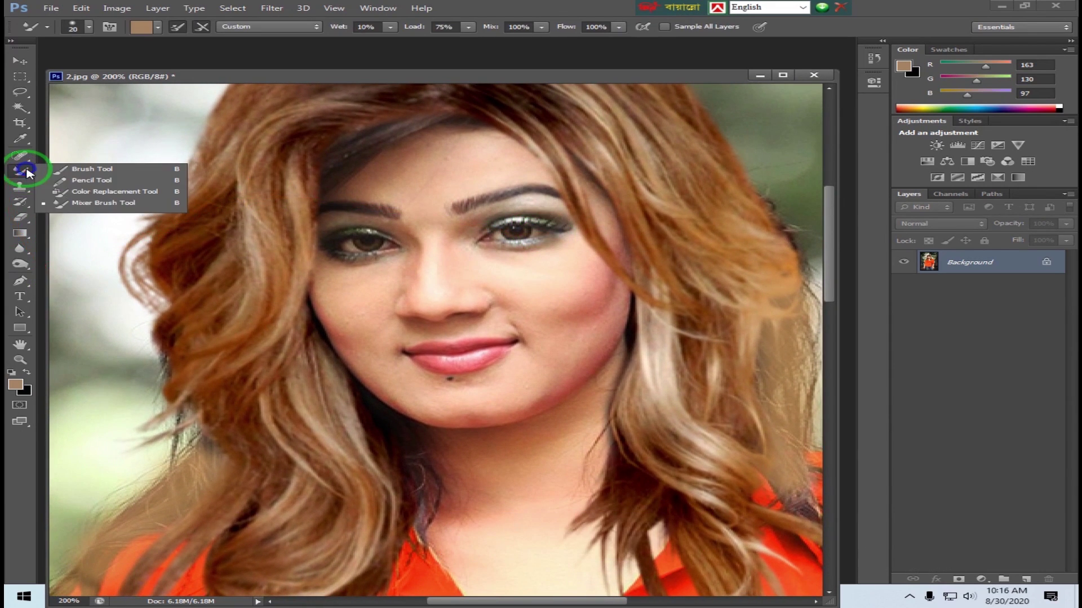
left_click(81, 204)
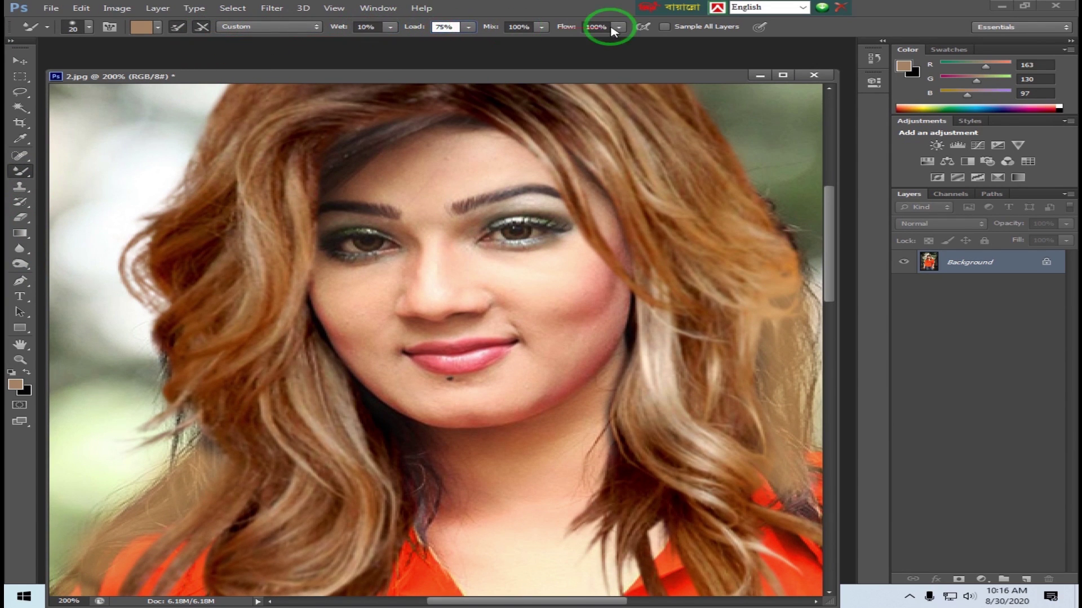
double_click(545, 78)
key("ctrl+plus")
left_click_drag(434, 125, 612, 324)
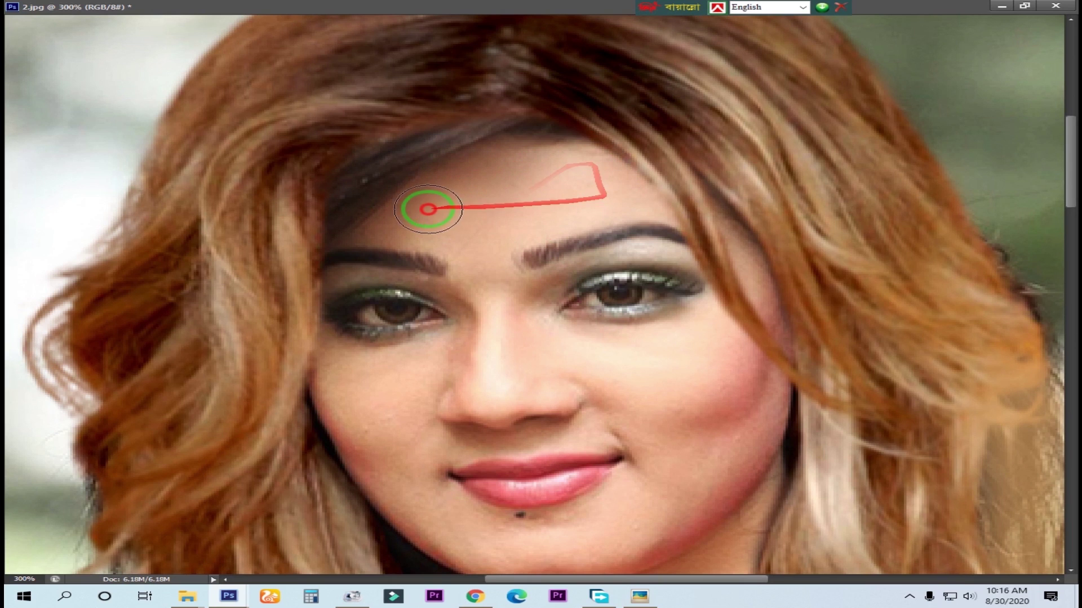
left_click(526, 193, "alt")
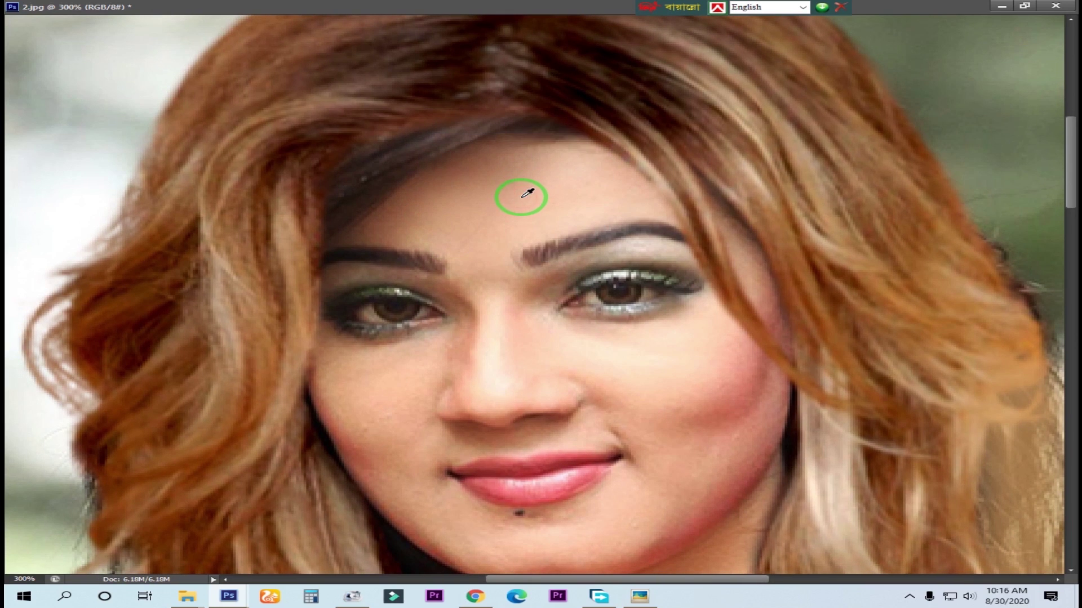
Step: Blend the skin of the cheek, jawline, chin and neck with the Mixer Brush
scroll(471, 270, "down", 3)
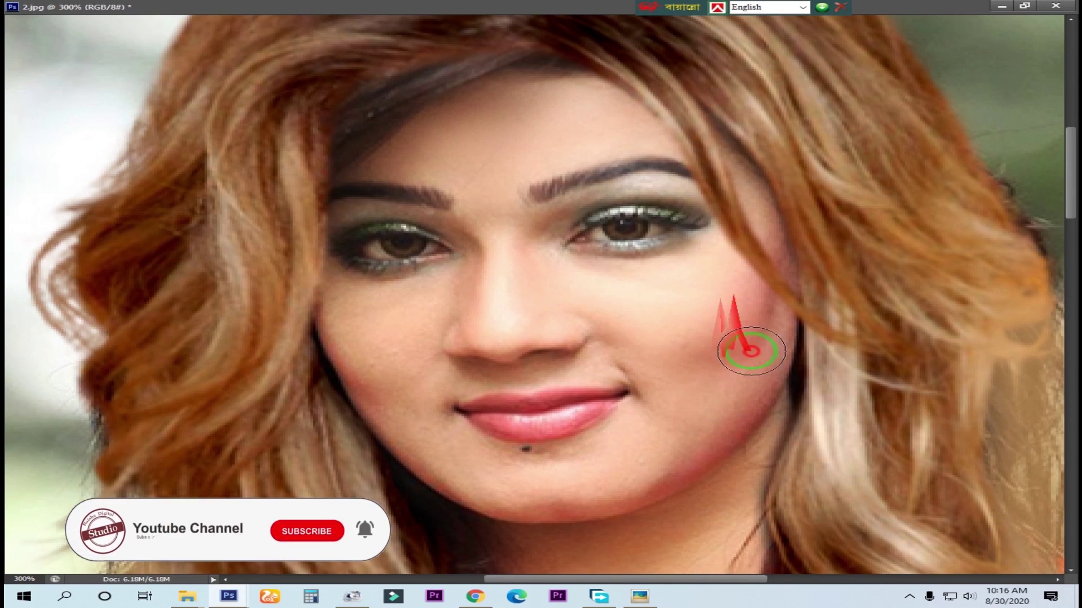
scroll(669, 396, "down", 4)
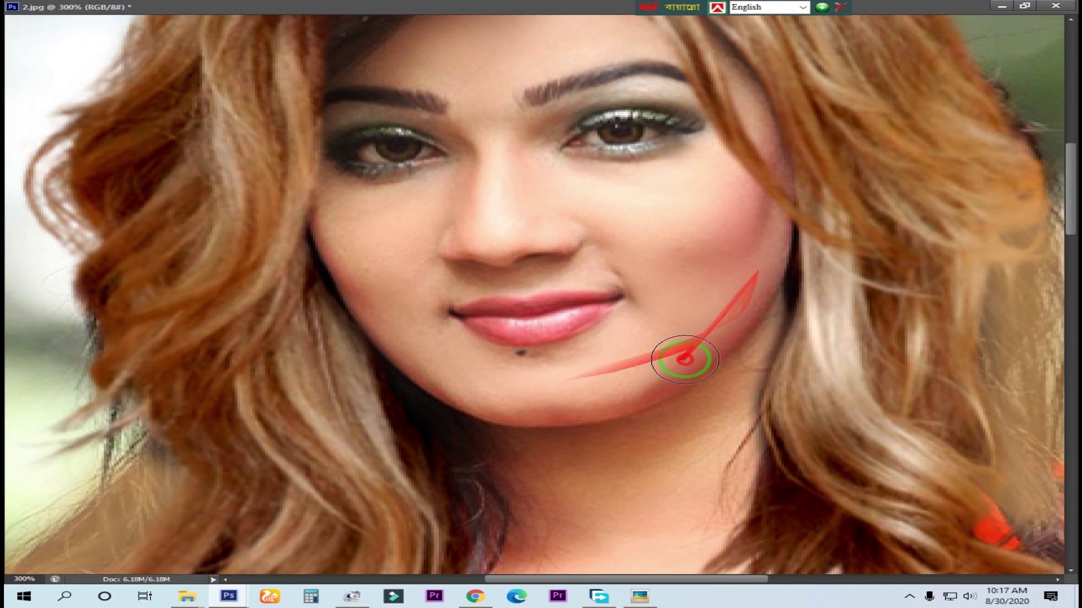
scroll(543, 394, "down", 2)
scroll(543, 394, "down", 1)
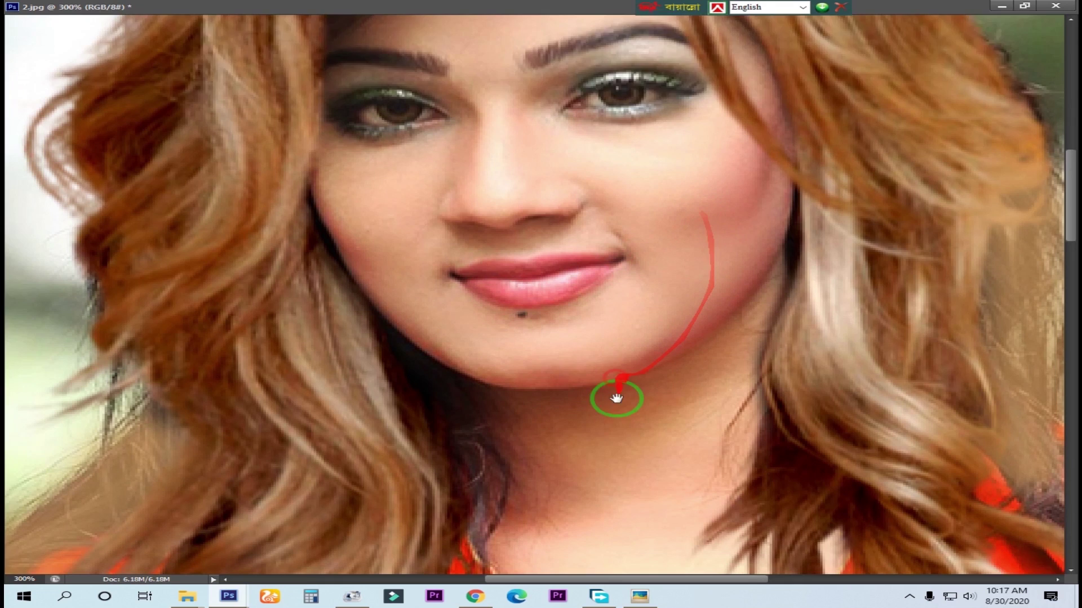
scroll(622, 386, "down", 4)
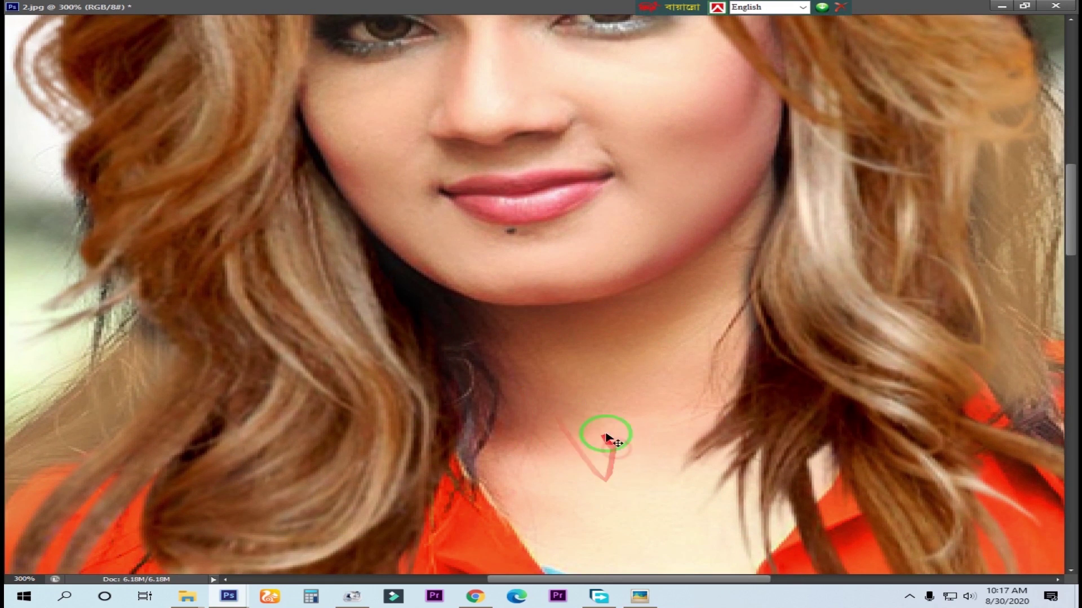
Step: Try a Mixer Brush stroke across the neck below the chin, and undo it
key("ctrl+minus")
key("ctrl+minus")
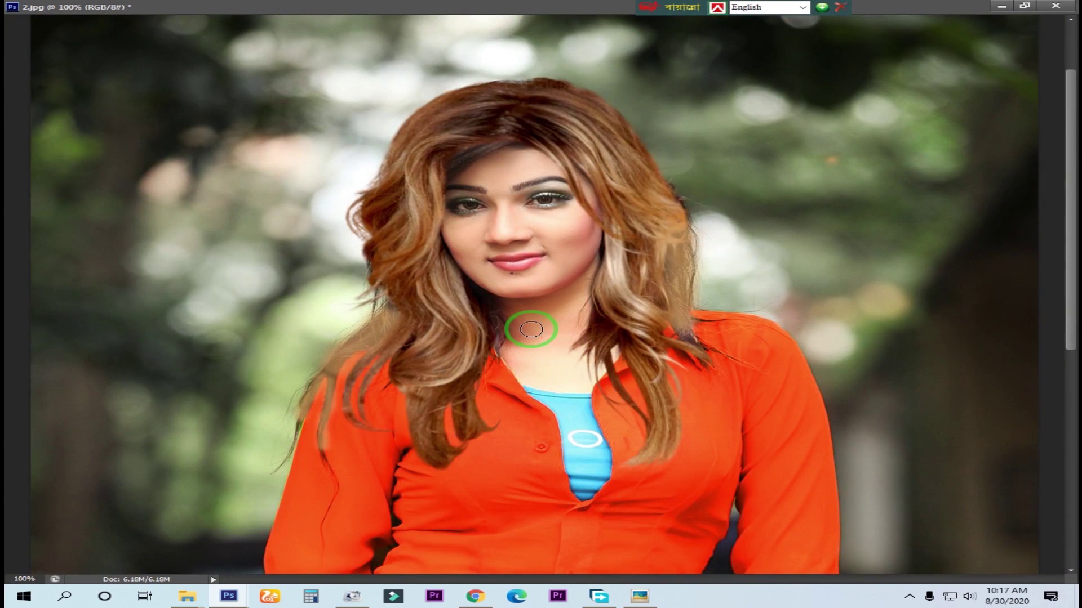
mouse_move(538, 326)
left_mouse_down()
mouse_move(520, 356)
mouse_move(528, 361)
mouse_move(533, 334)
mouse_move(556, 344)
mouse_move(558, 384)
mouse_move(528, 340)
mouse_move(522, 357)
mouse_move(538, 380)
mouse_move(566, 313)
left_mouse_up()
key("ctrl+z")
Step: Examine the whole retouched photo, comparing the skin tones of the face, neck, arms and hands
left_click(543, 372)
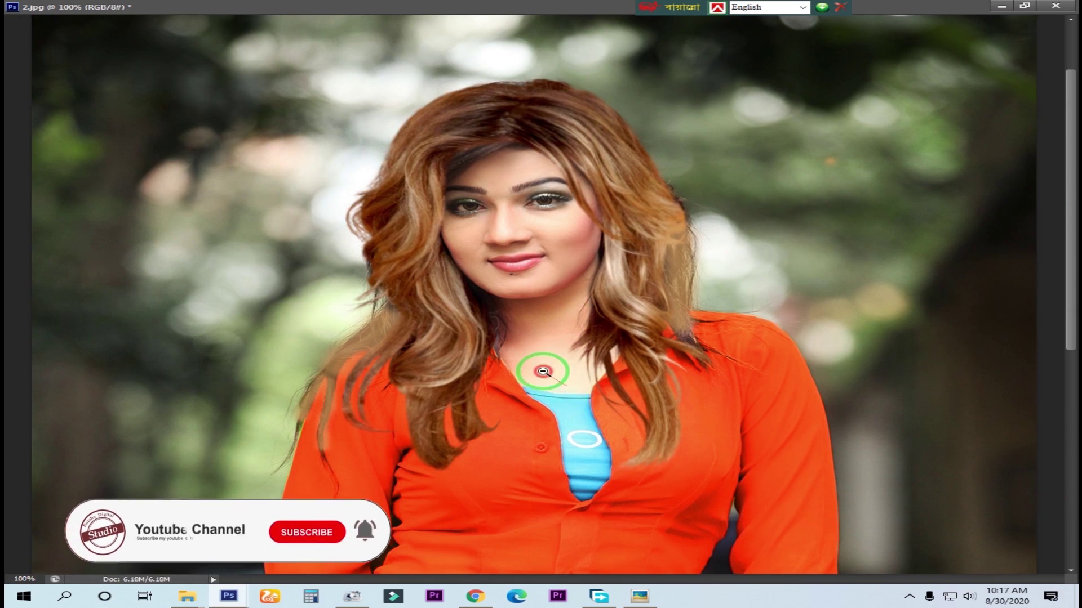
left_click(542, 371, "alt")
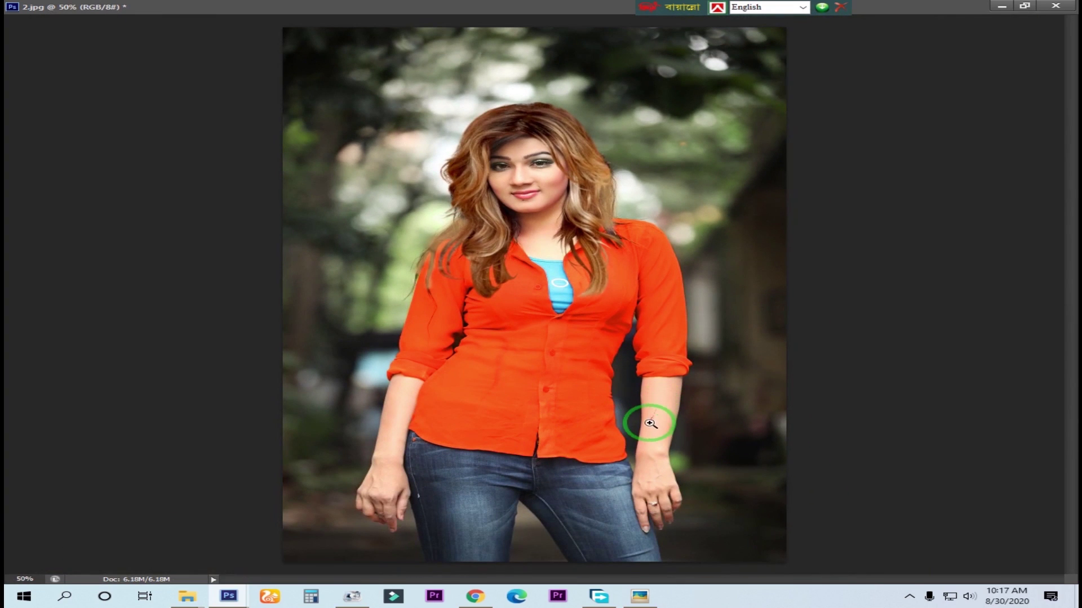
left_click(653, 497)
left_click(391, 489)
key("v")
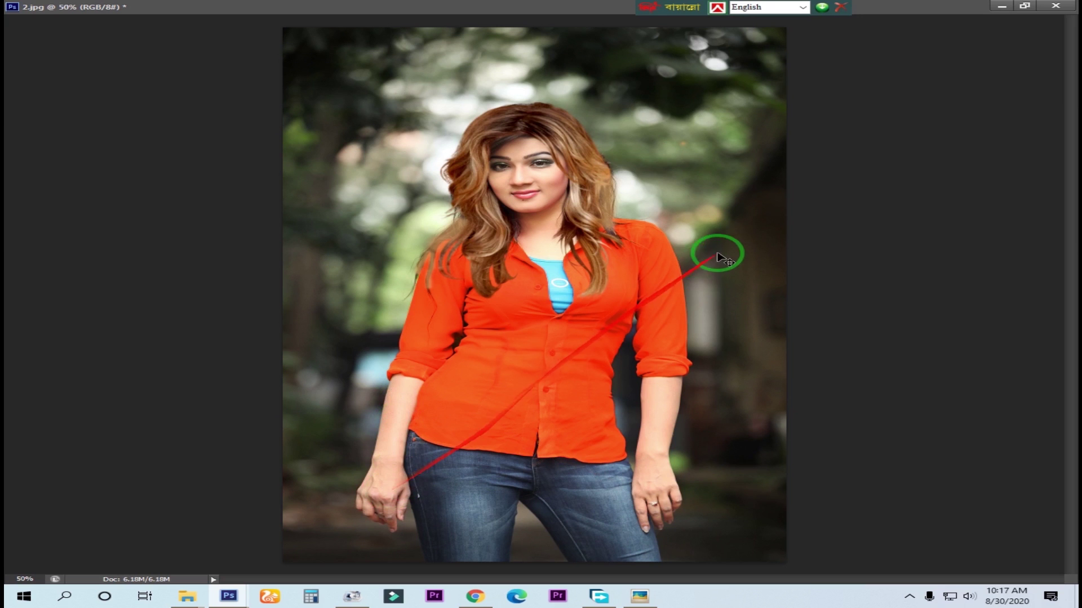
key("ctrl+minus")
key("ctrl+plus")
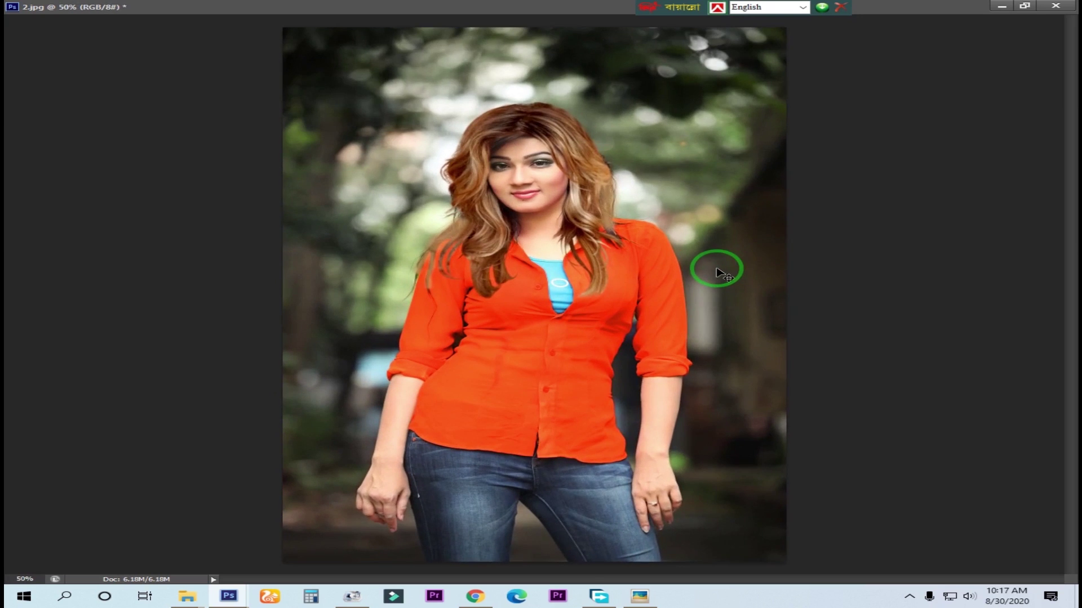
key("ctrl+plus")
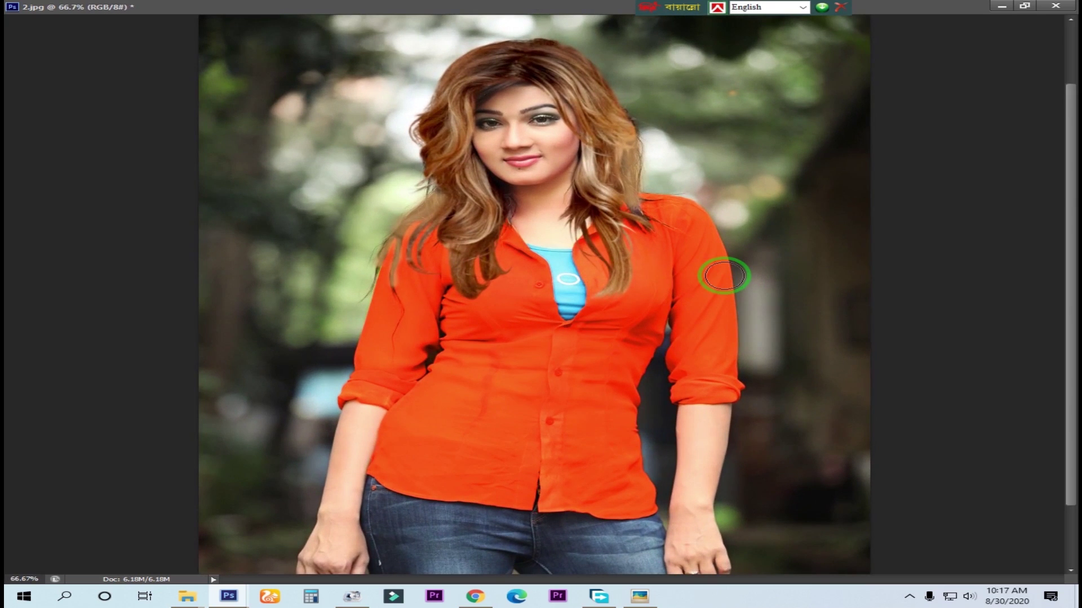